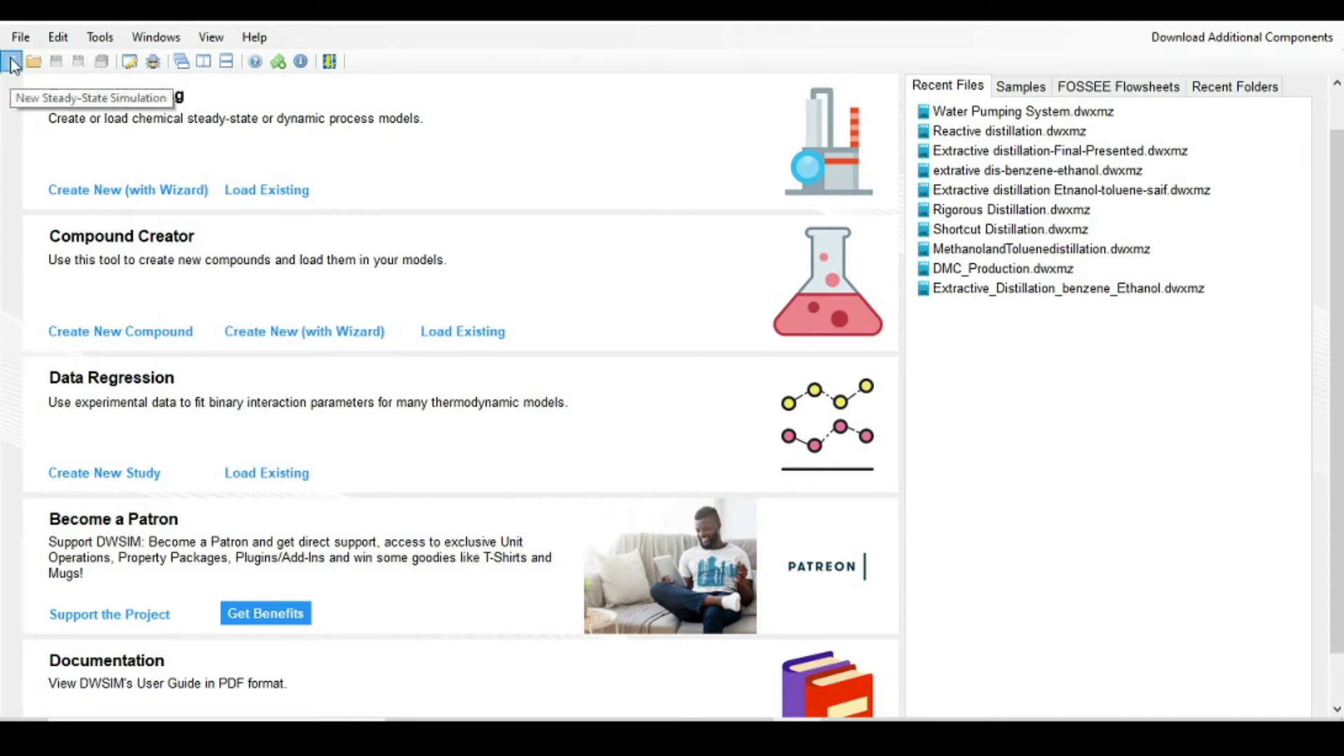
- Create a new blank steady-state simulation without the configuration wizard
{"action": "left_click", "coordinate": [11, 64]}
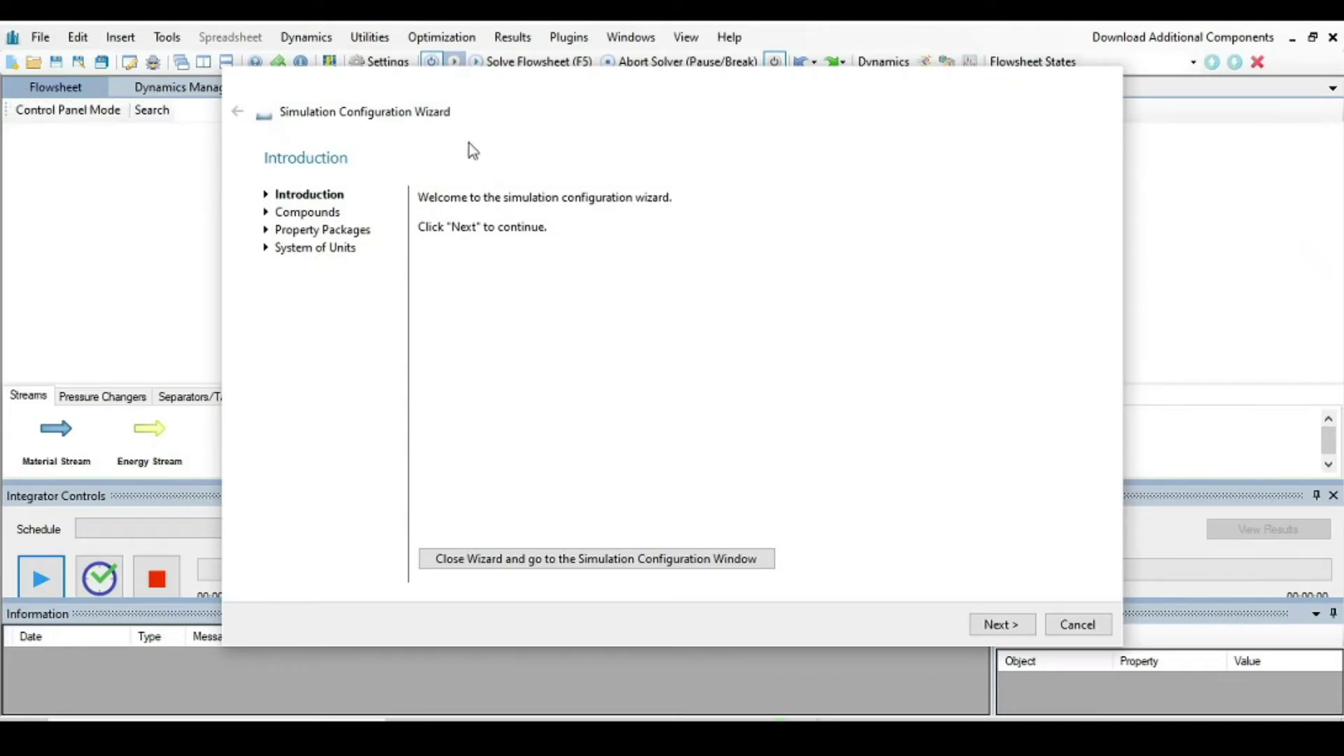
{"action": "left_click", "coordinate": [1075, 626]}
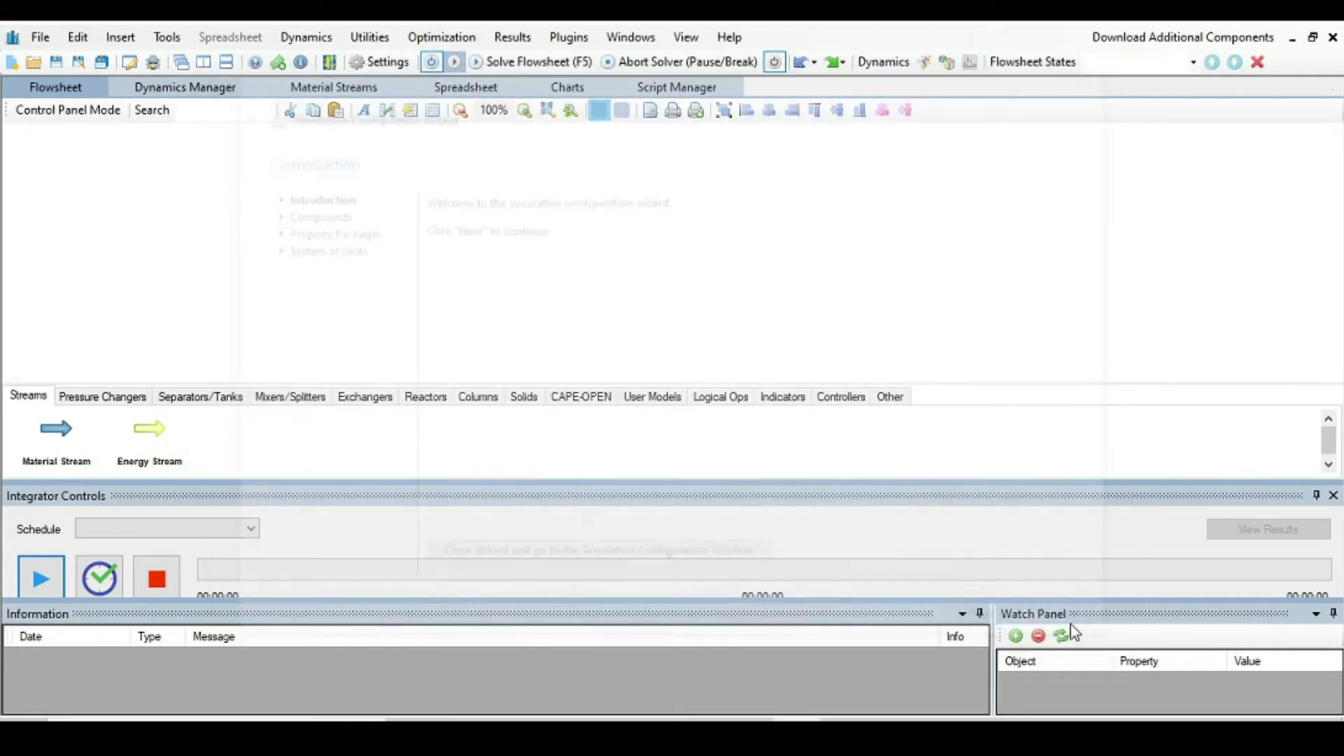
{"action": "left_click", "coordinate": [369, 64]}
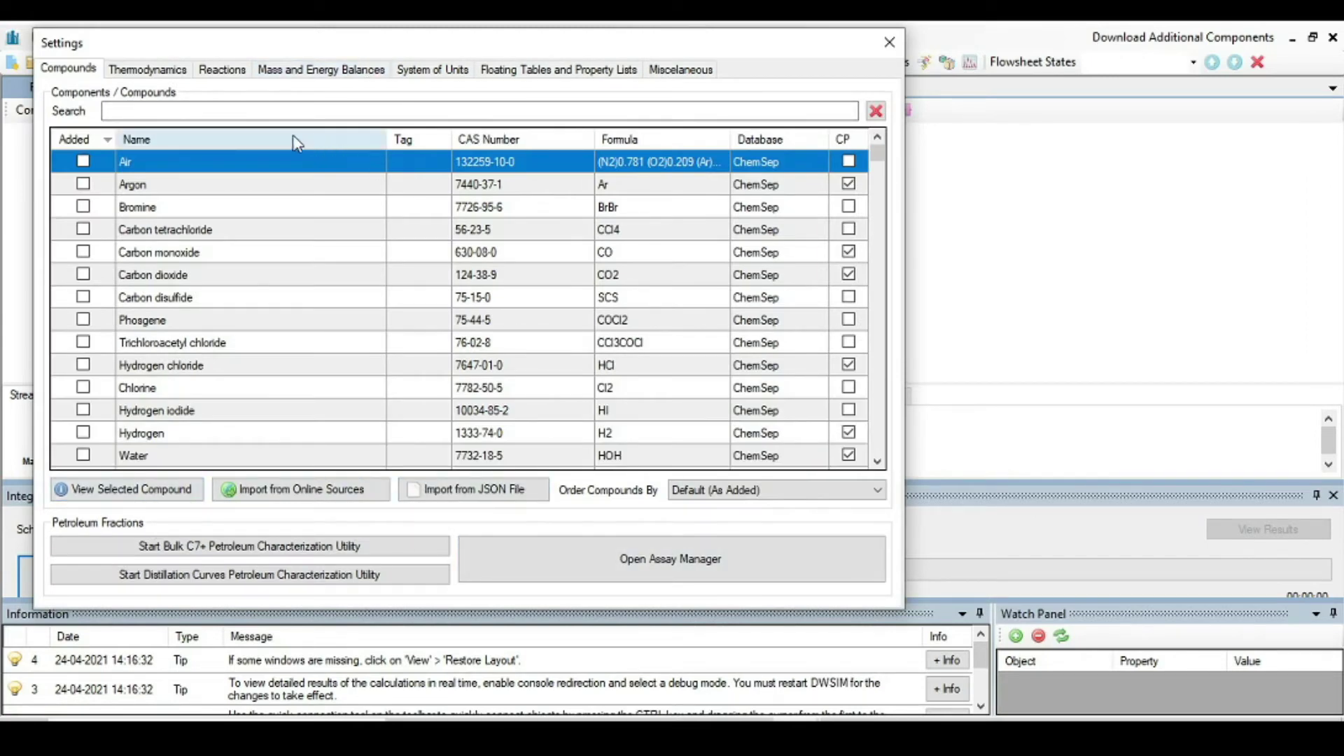
- Add Peng-Robinson (PR) as the simulation's property package
{"action": "left_click", "coordinate": [147, 71]}
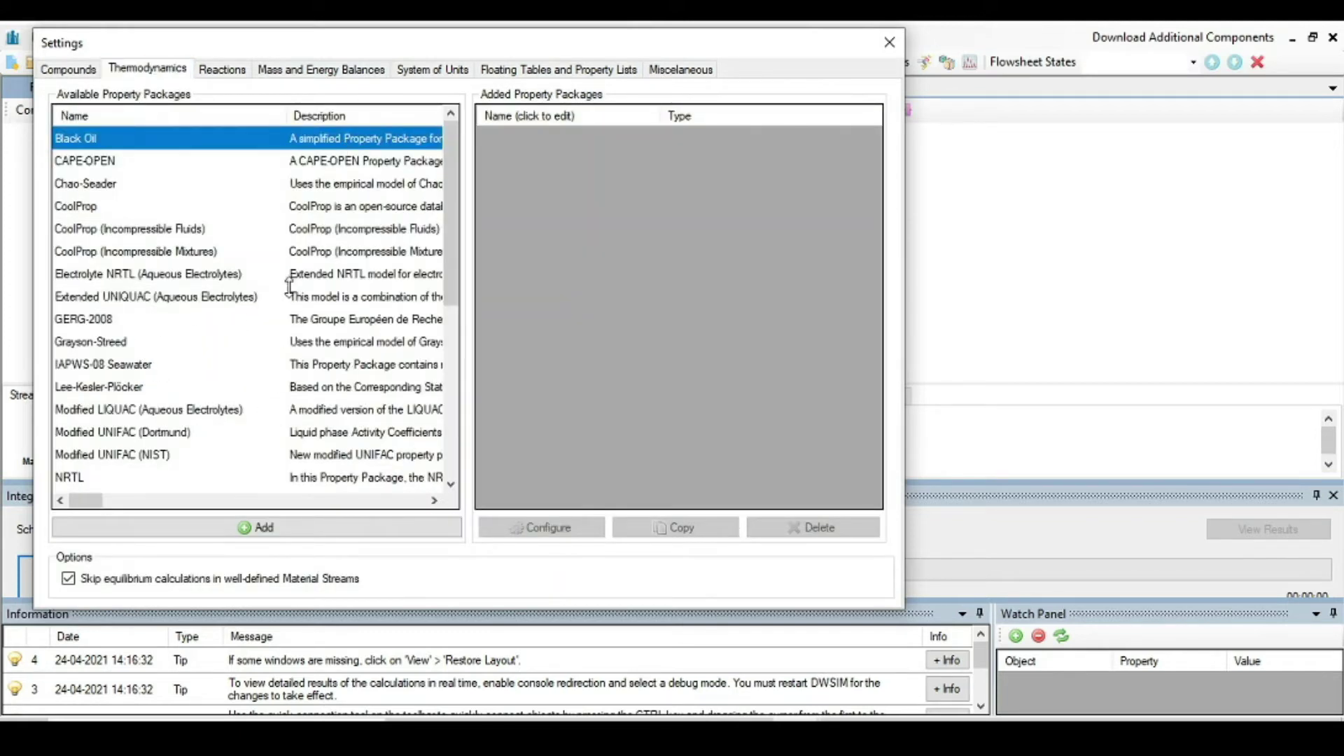
{"action": "scroll", "coordinate": [129, 348], "scroll_direction": "down", "scroll_amount": 1}
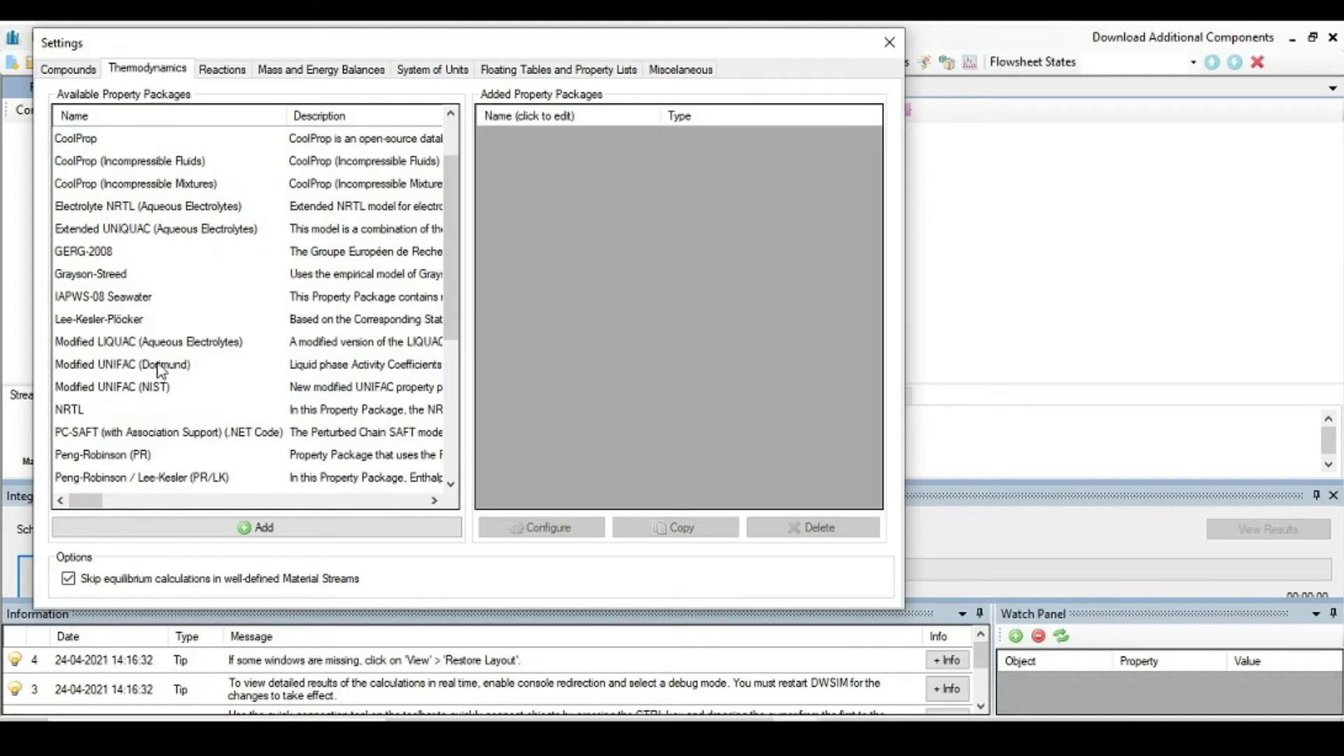
{"action": "left_click", "coordinate": [107, 456]}
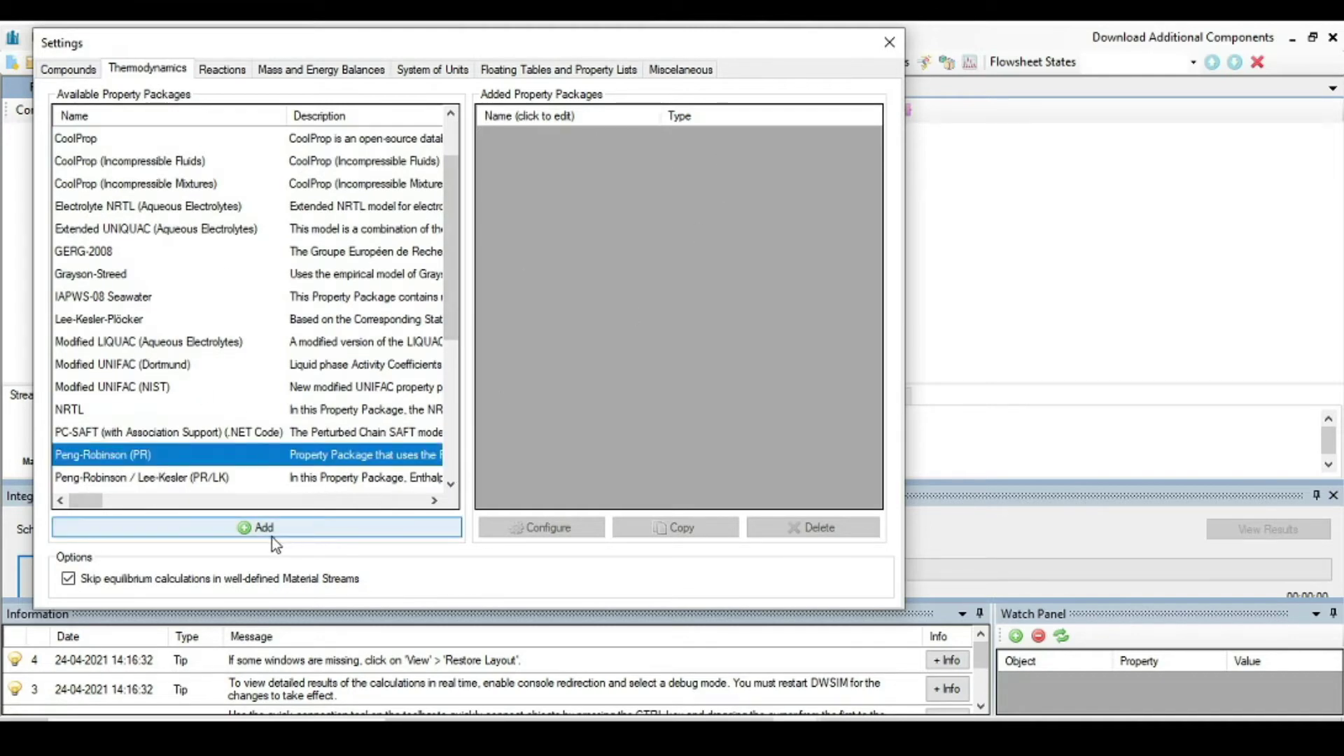
{"action": "left_click", "coordinate": [234, 532]}
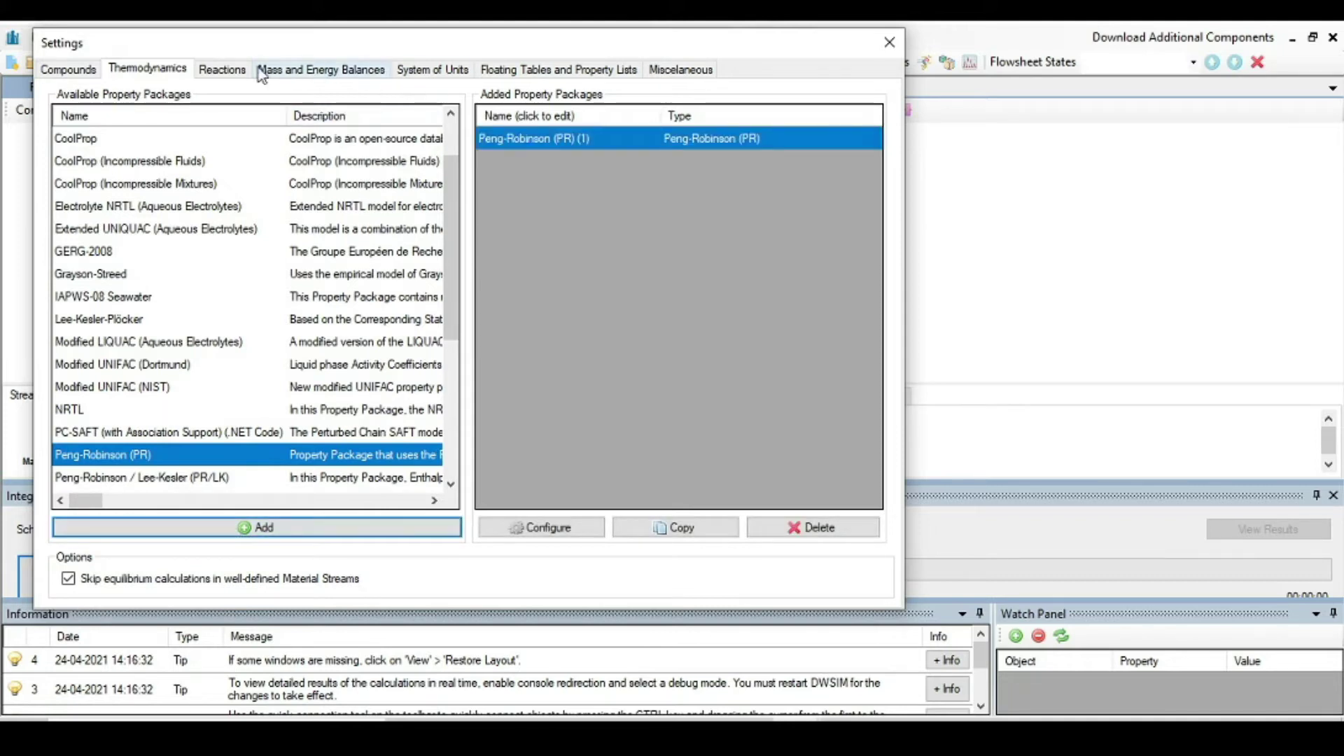
{"action": "left_click", "coordinate": [431, 70]}
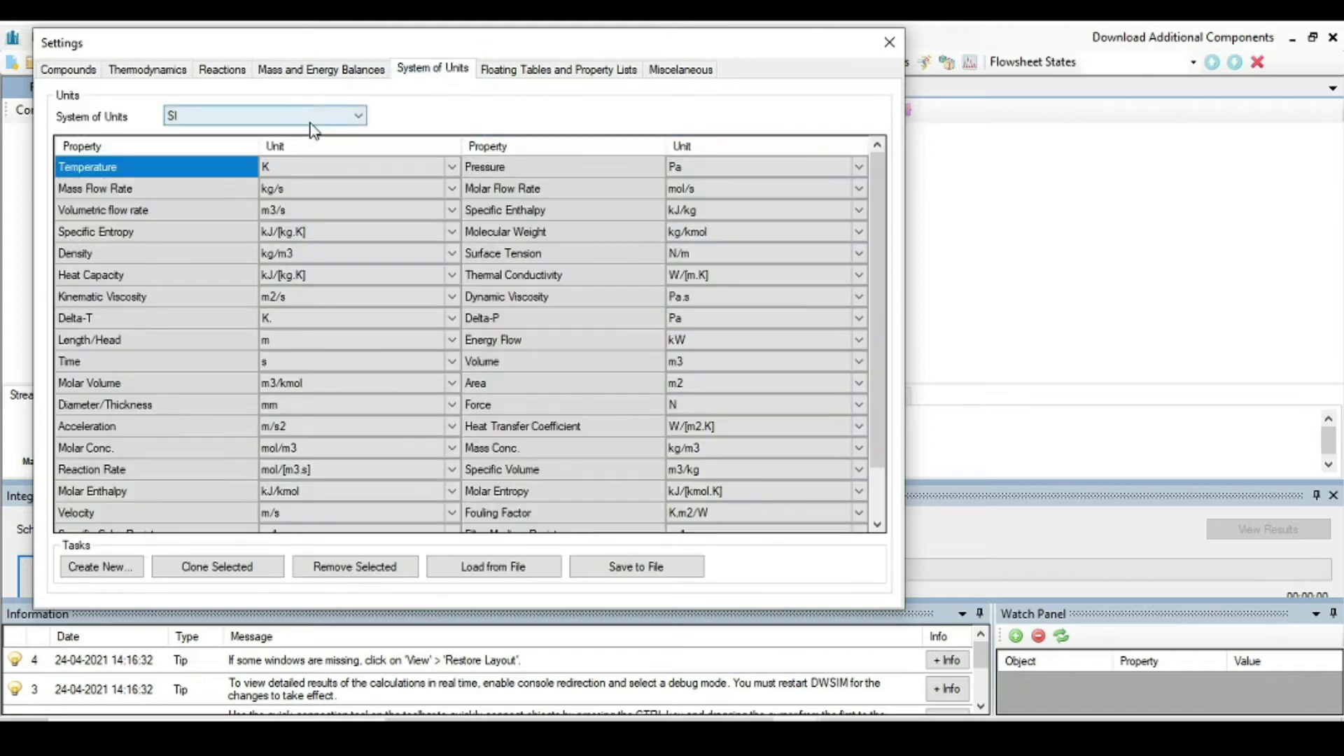
- Switch the system of units to C5 (C, bar, kg/h), then return to the compound list
{"action": "left_click", "coordinate": [357, 116]}
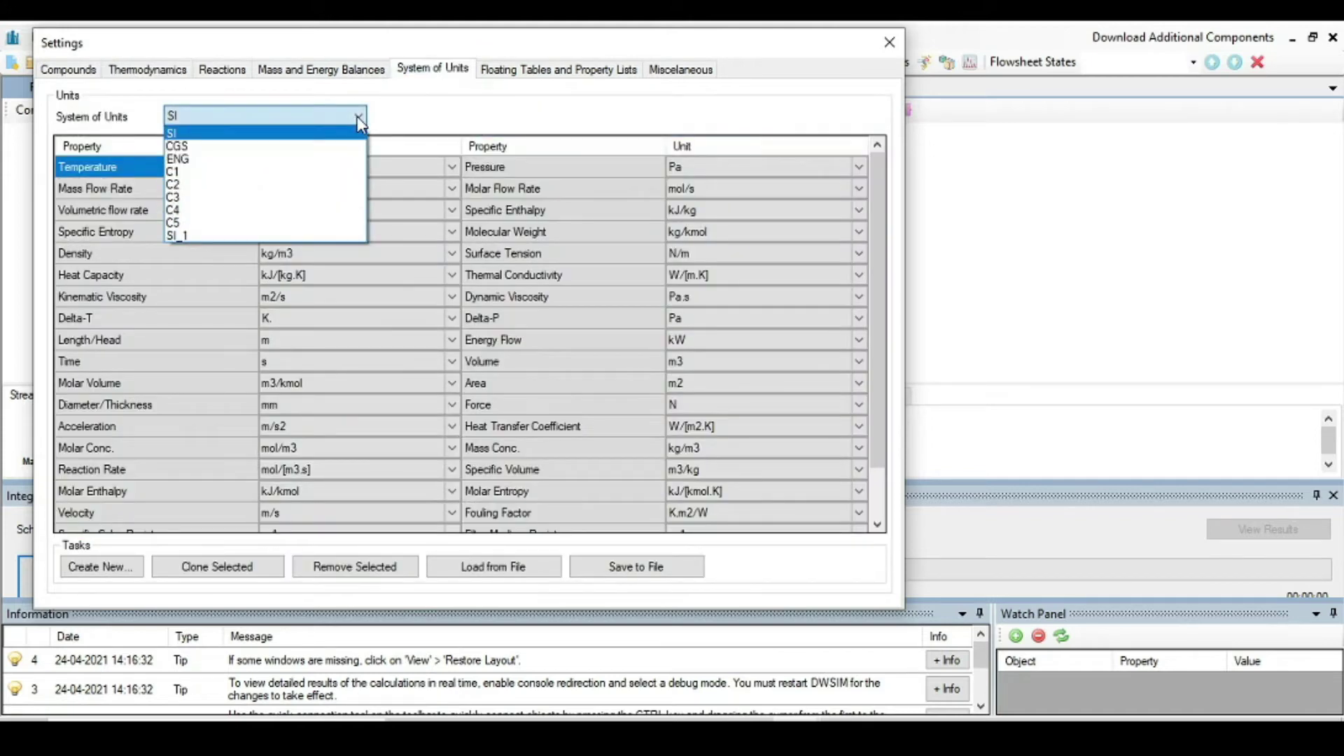
{"action": "left_click", "coordinate": [284, 223]}
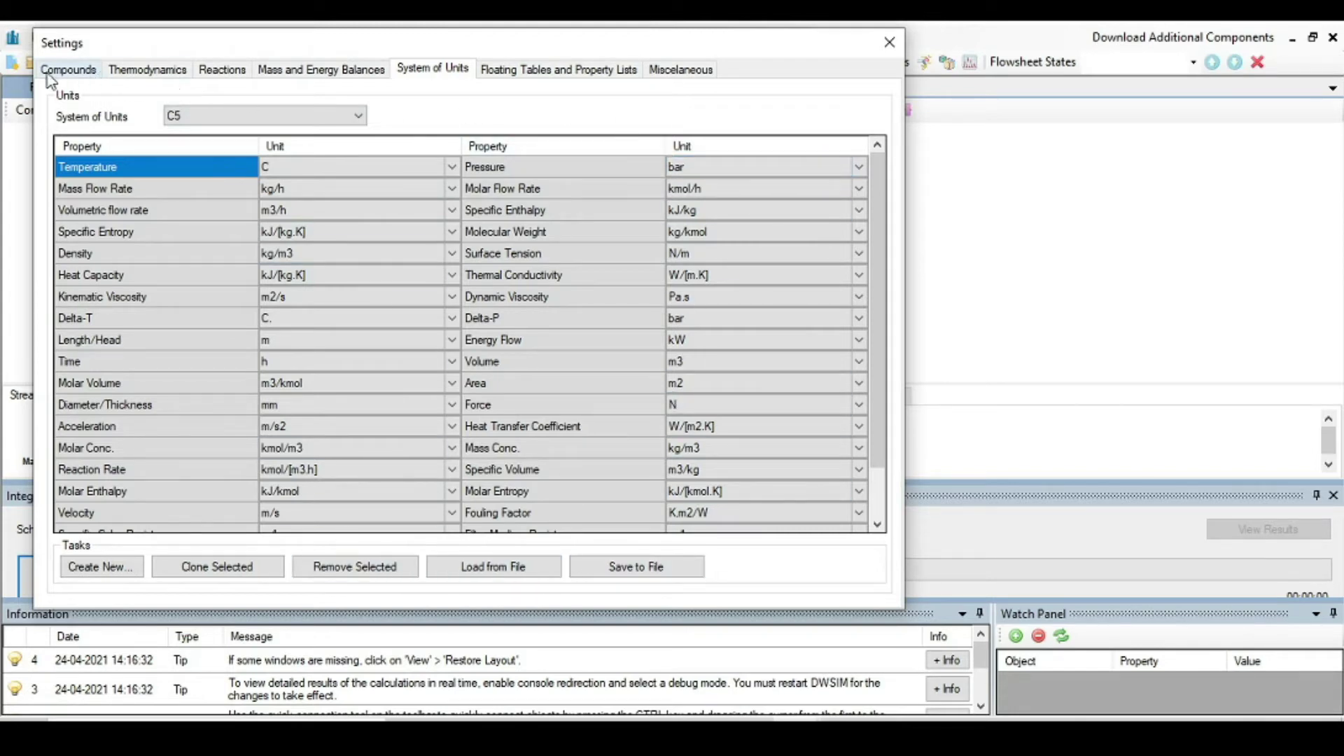
{"action": "left_click", "coordinate": [68, 72]}
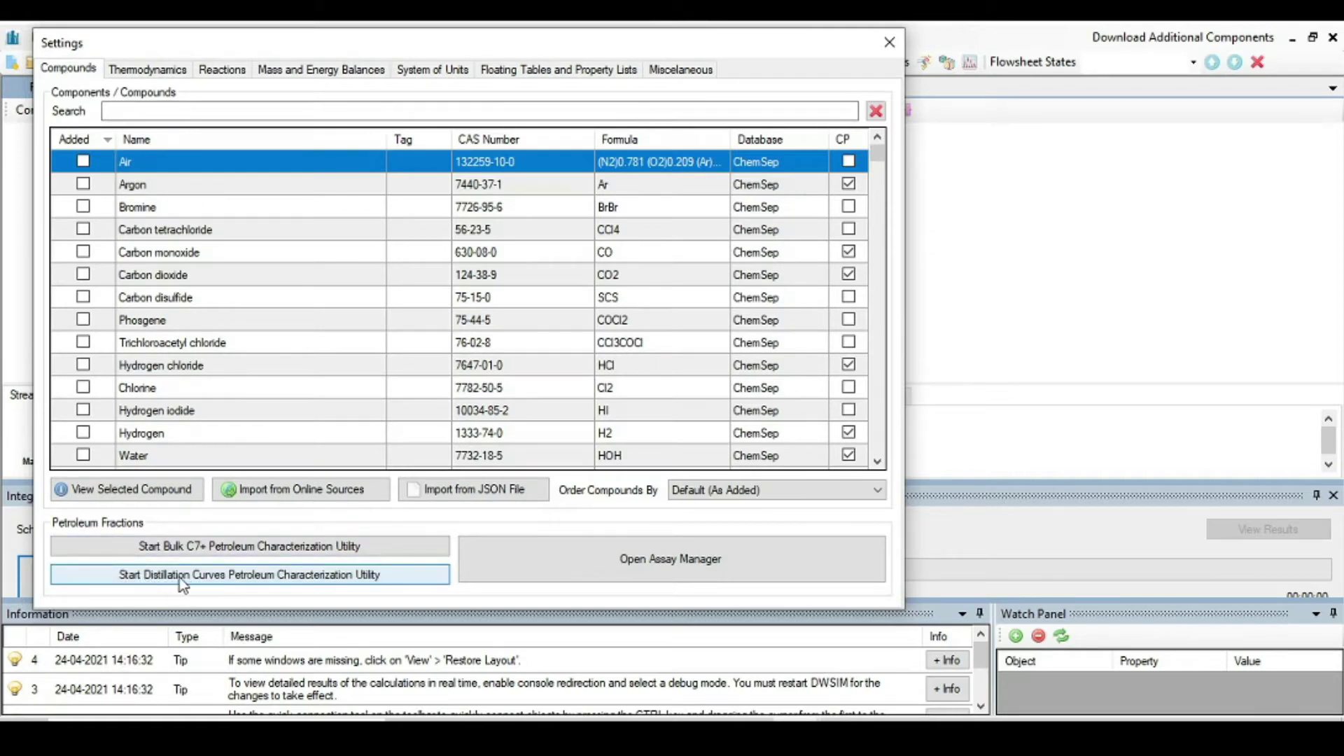
- Launch the distillation-curves characterization wizard with TBP (ASTM D2892) as the boiling curve
{"action": "left_click", "coordinate": [250, 584]}
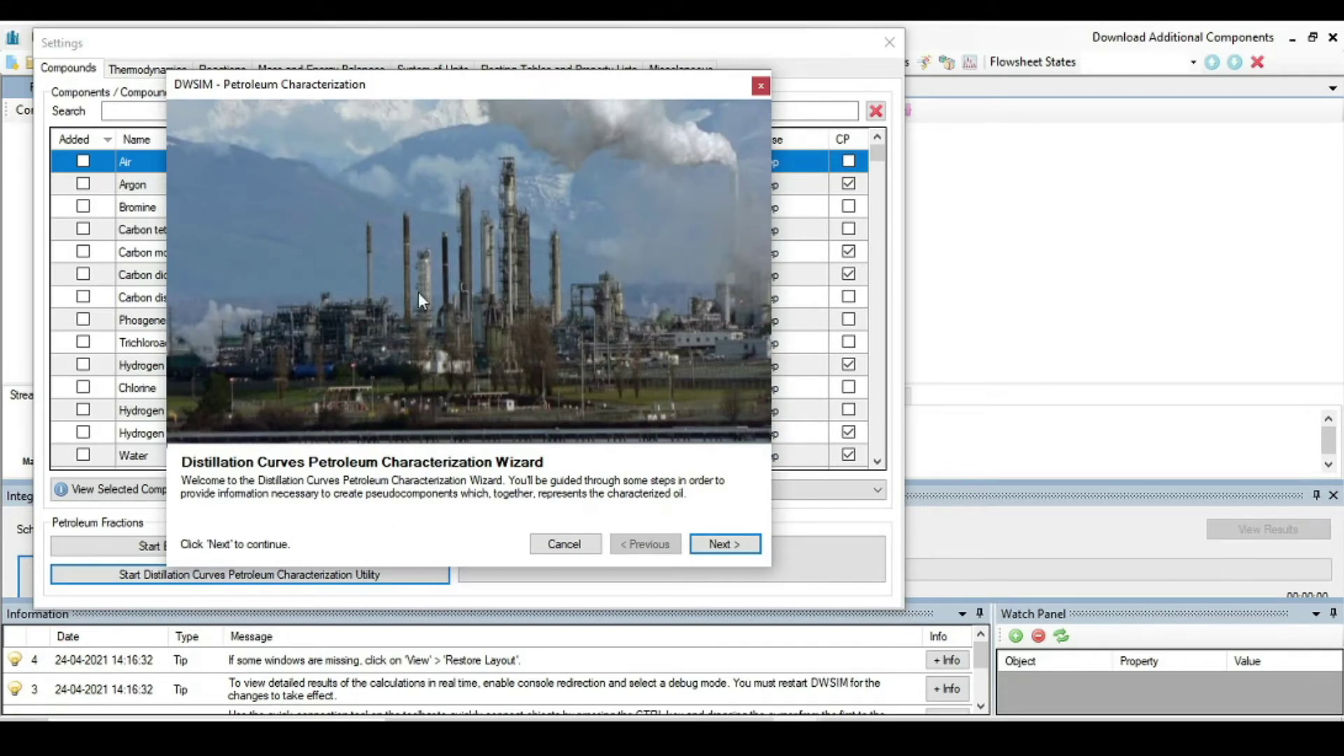
{"action": "left_click", "coordinate": [726, 546]}
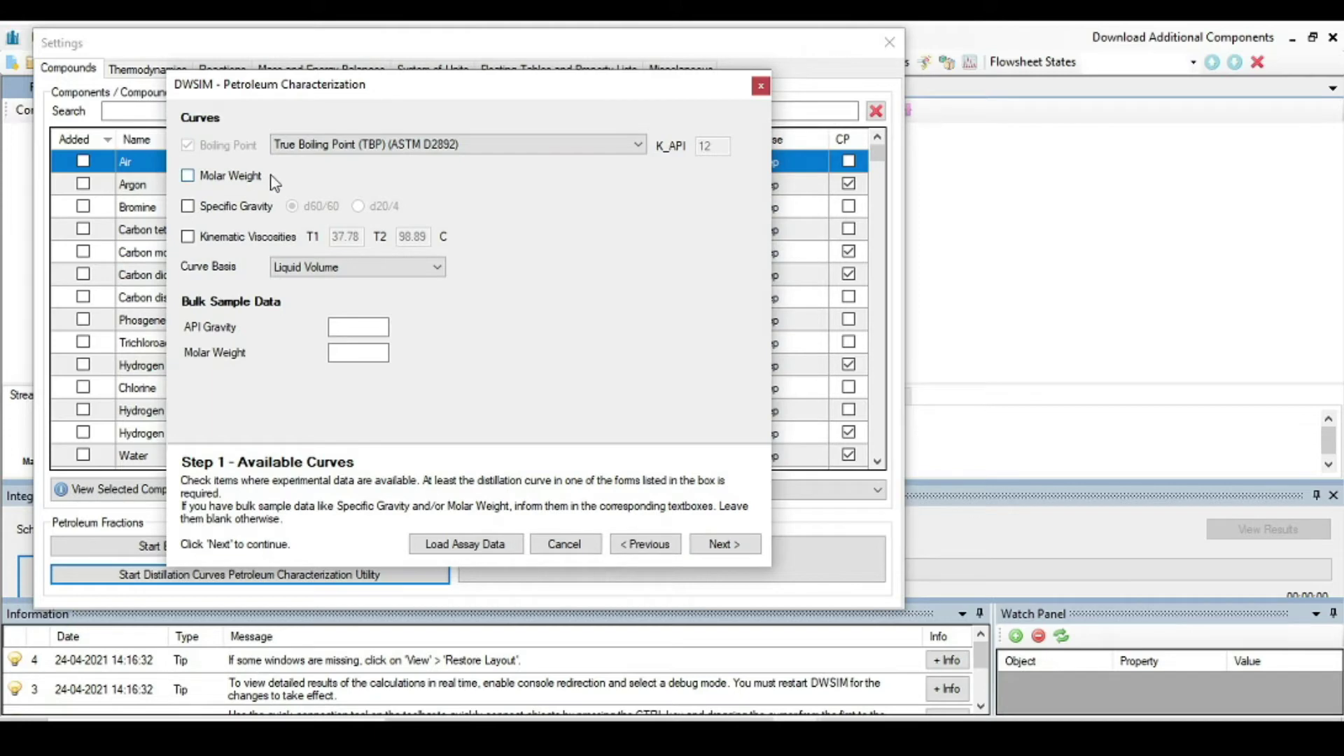
{"action": "left_click", "coordinate": [640, 148]}
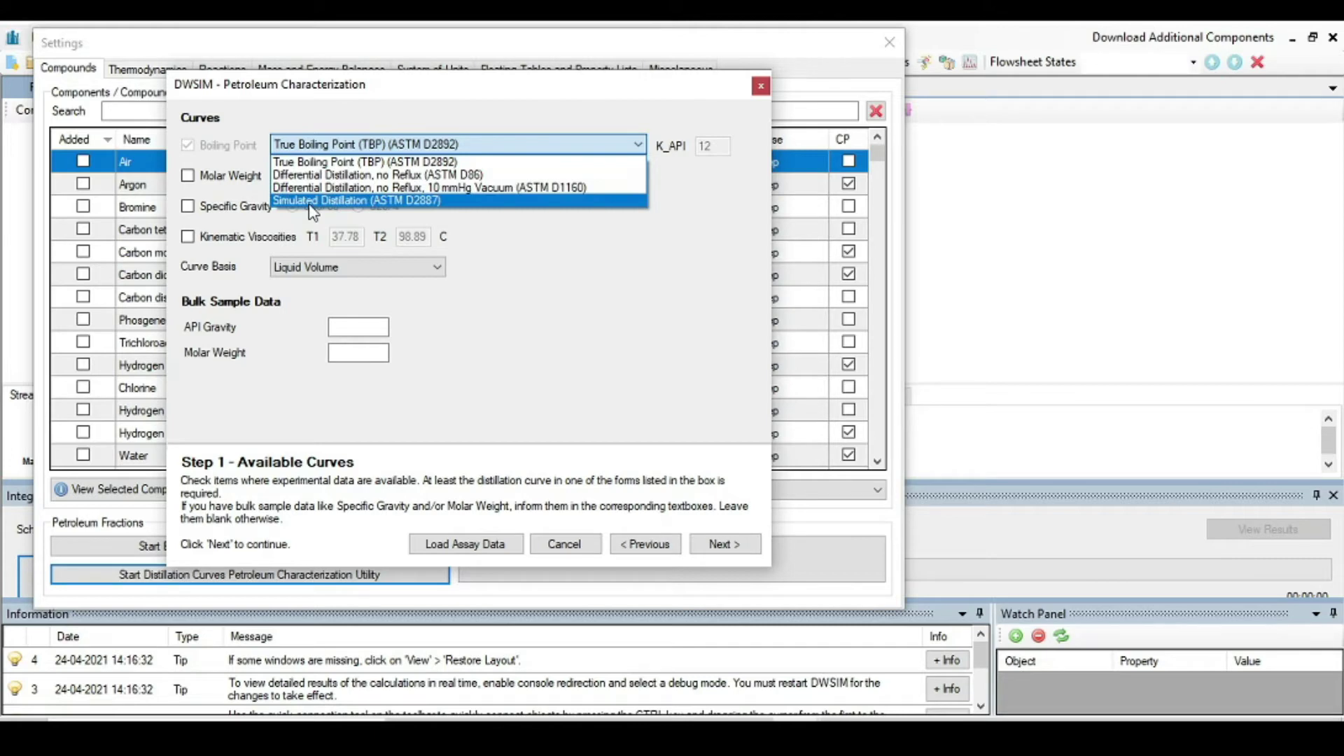
{"action": "left_click", "coordinate": [360, 163]}
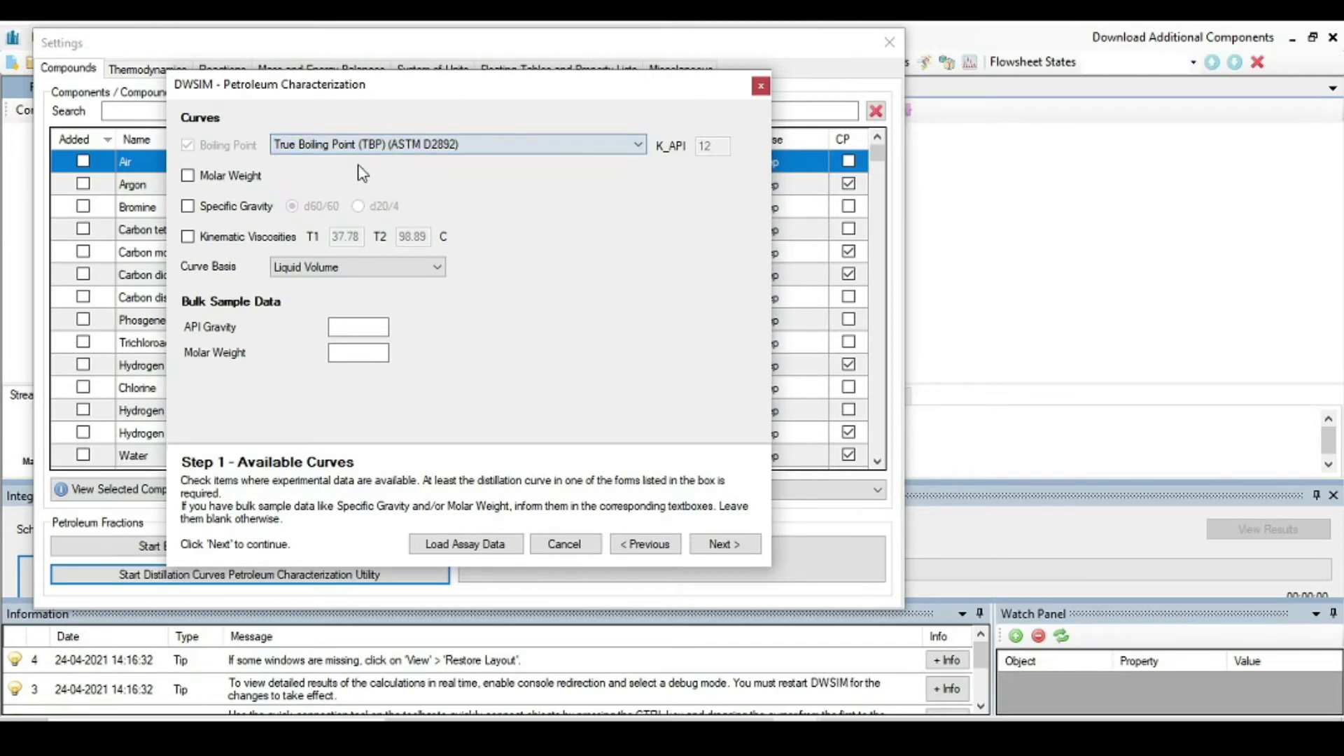
- Mark only Molar Weight as an available curve, then bring up the PowerPoint problem statement
{"action": "left_click", "coordinate": [187, 175]}
{"action": "left_click", "coordinate": [187, 209]}
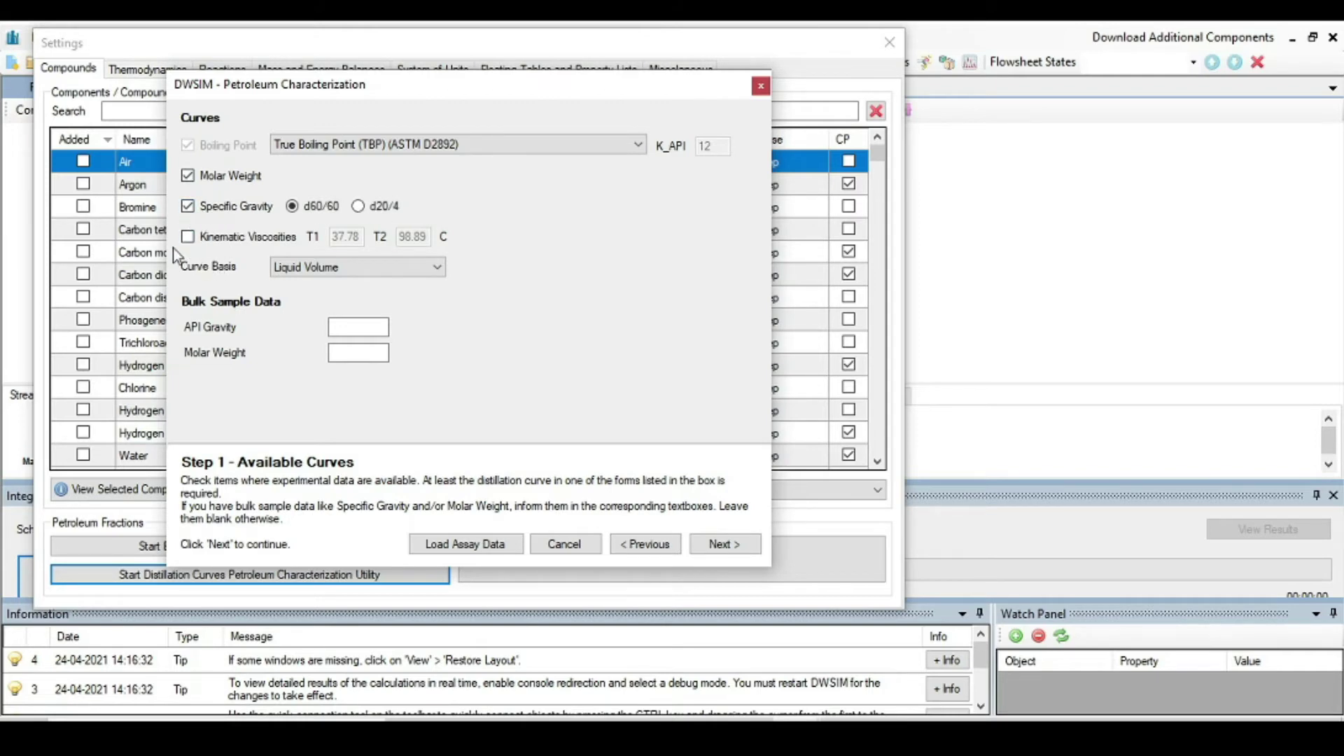
{"action": "left_click", "coordinate": [188, 236]}
{"action": "left_click", "coordinate": [189, 207]}
{"action": "left_click", "coordinate": [190, 207]}
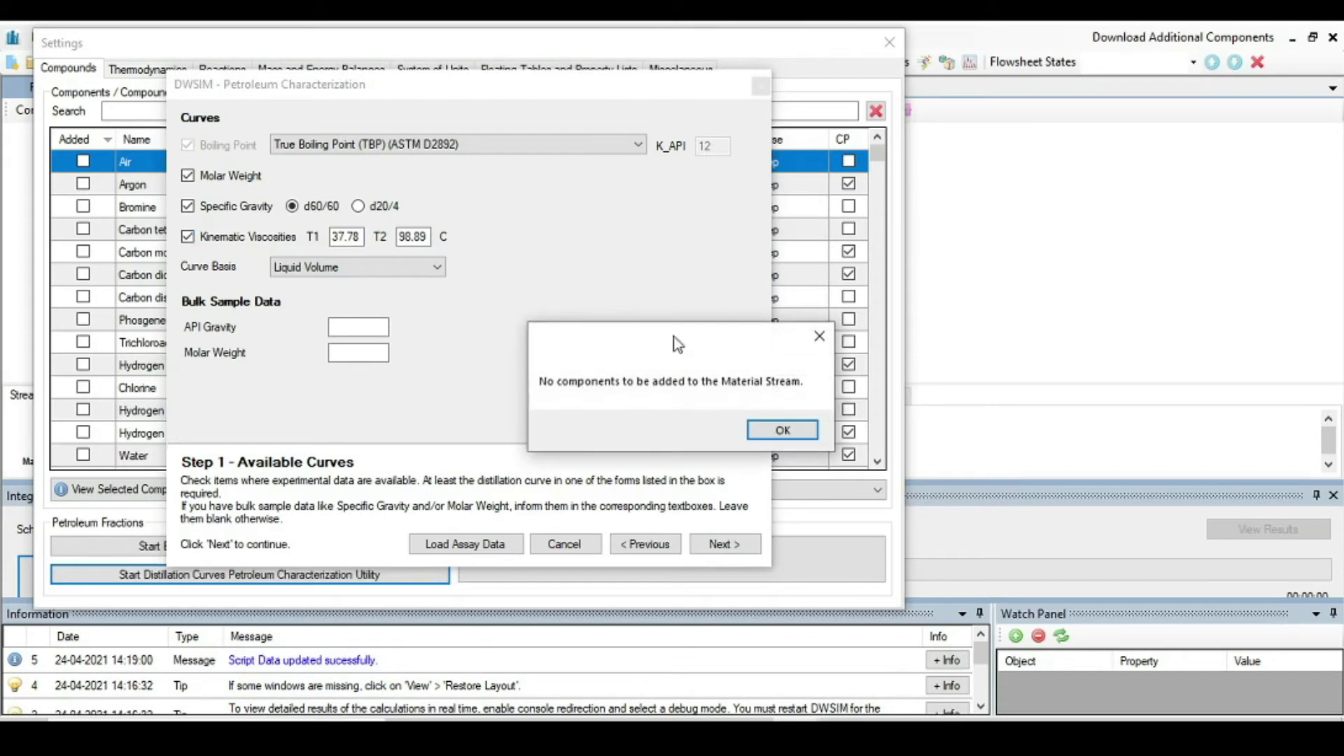
{"action": "left_click", "coordinate": [818, 337]}
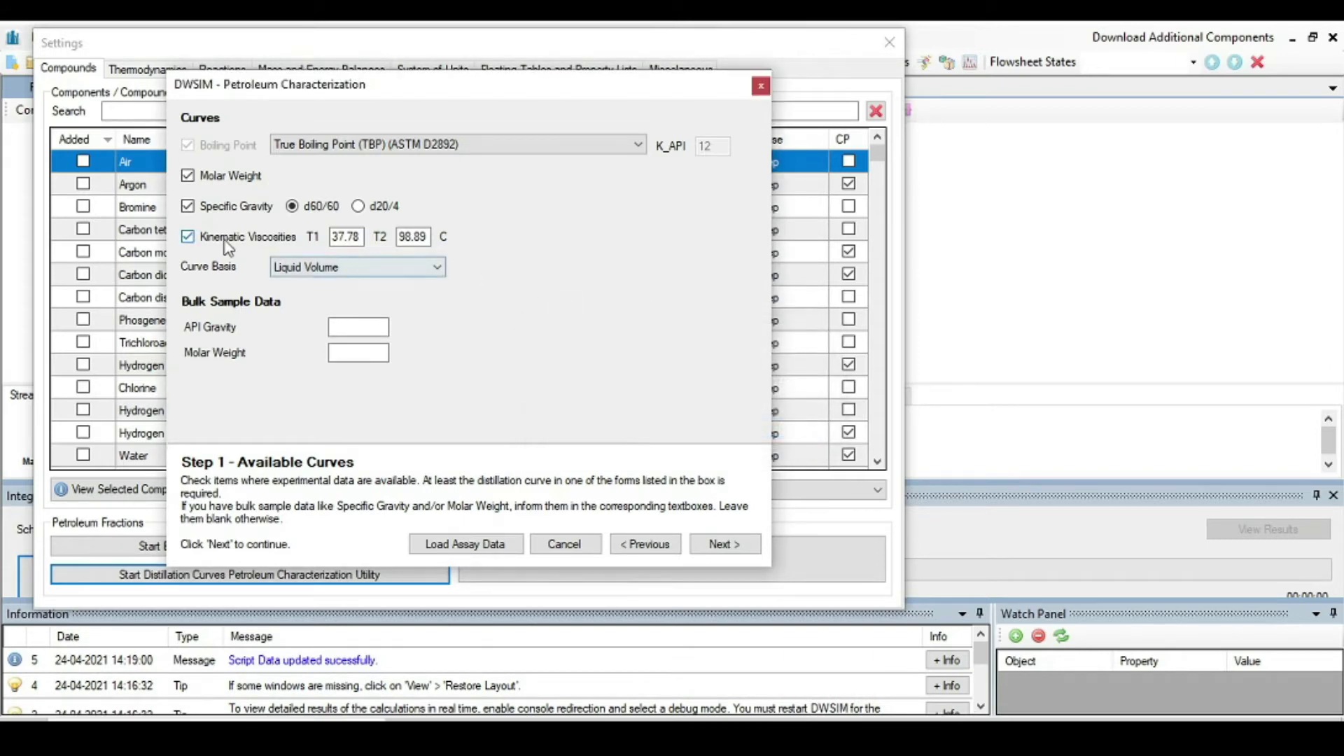
{"action": "left_click", "coordinate": [188, 236]}
{"action": "left_click", "coordinate": [189, 207]}
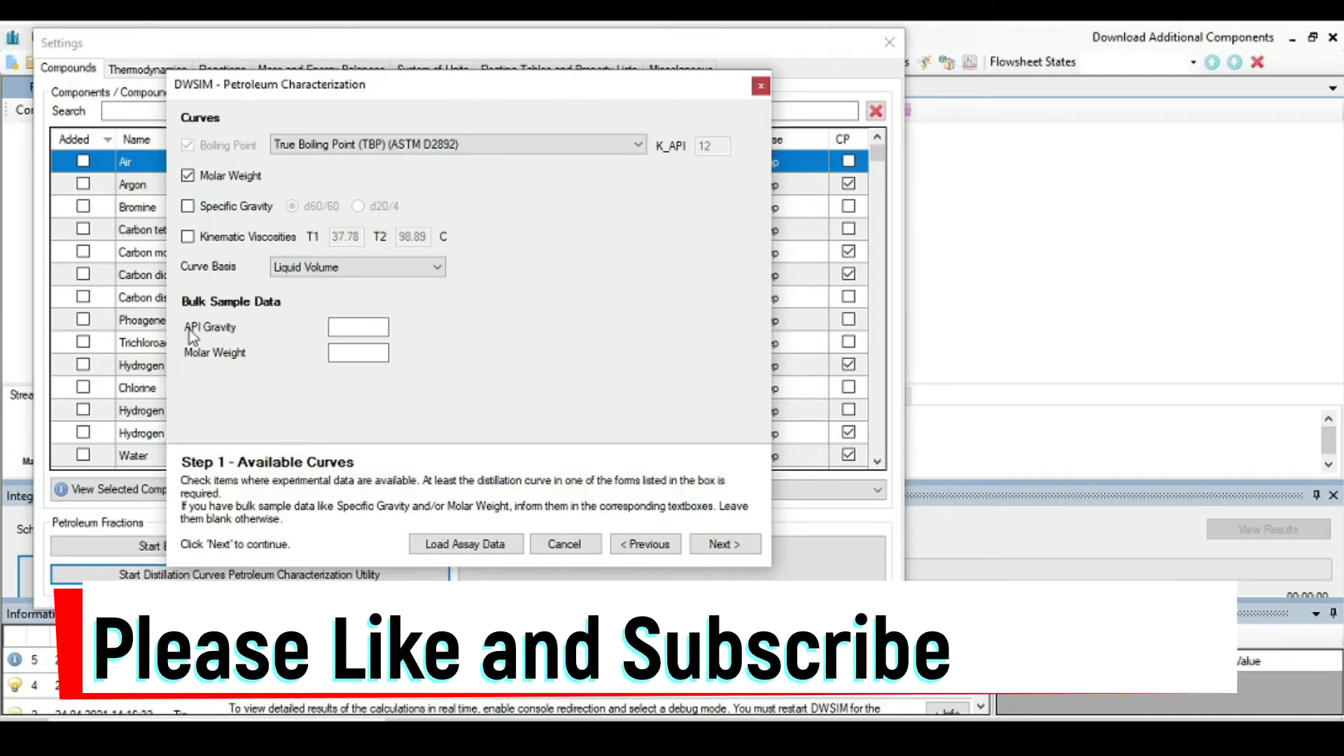
{"action": "left_click", "coordinate": [358, 360]}
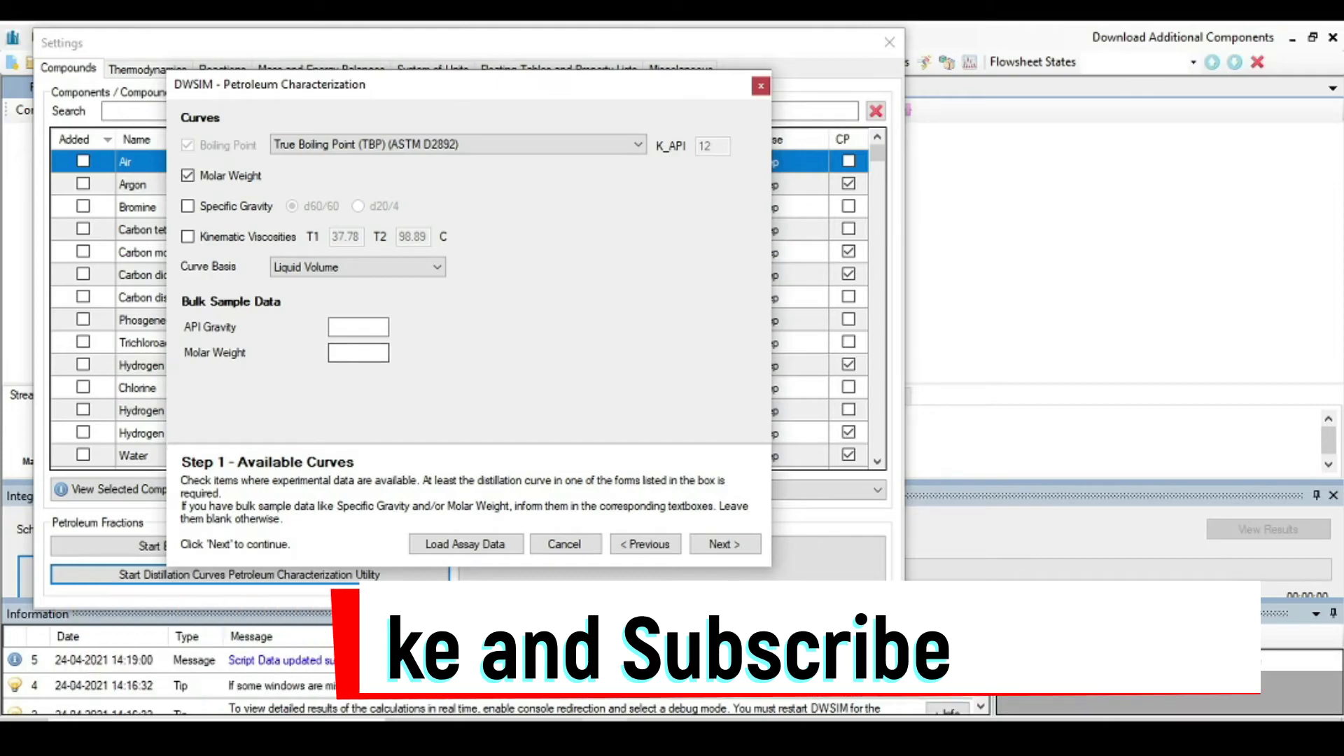
{"action": "key", "text": "alt+Tab"}
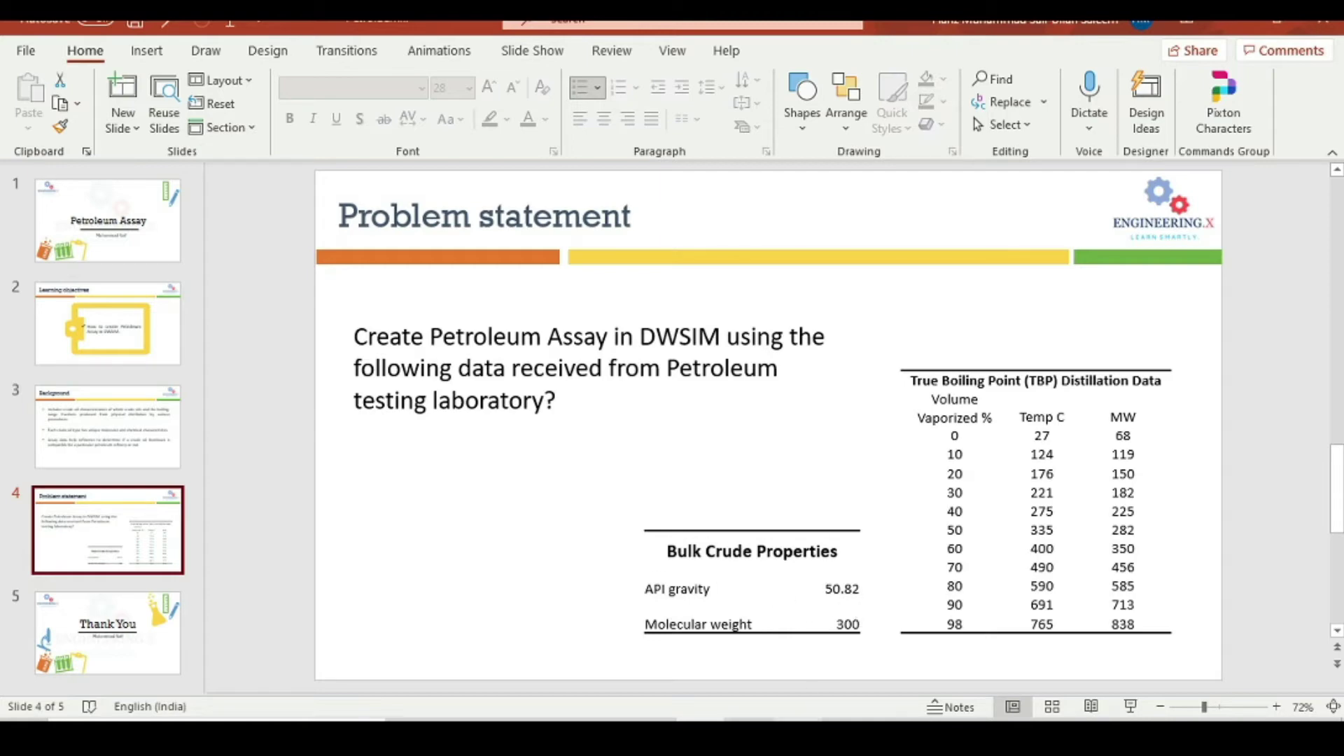
- Enter bulk API gravity 50.82 and molar weight 300, then advance to Experimental Data
{"action": "left_click", "coordinate": [776, 654]}
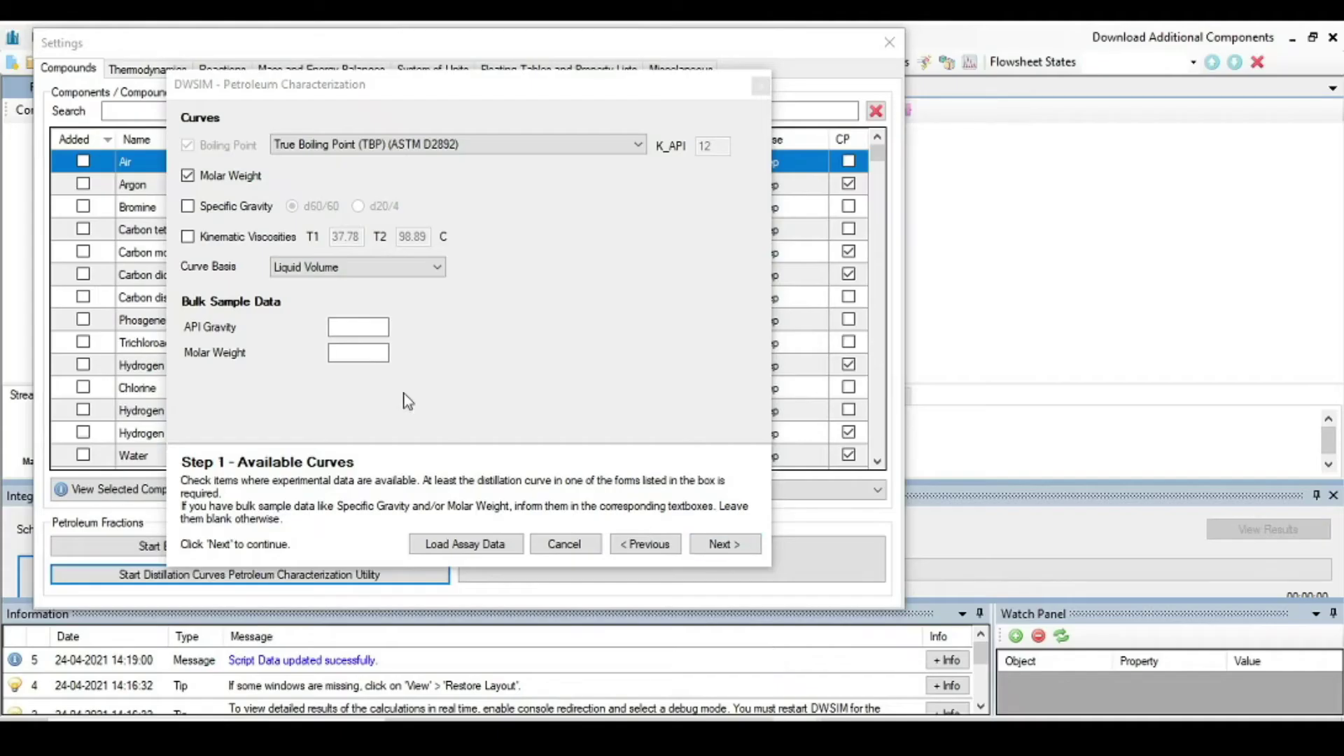
{"action": "left_click", "coordinate": [346, 328]}
{"action": "type", "text": "50.82"}
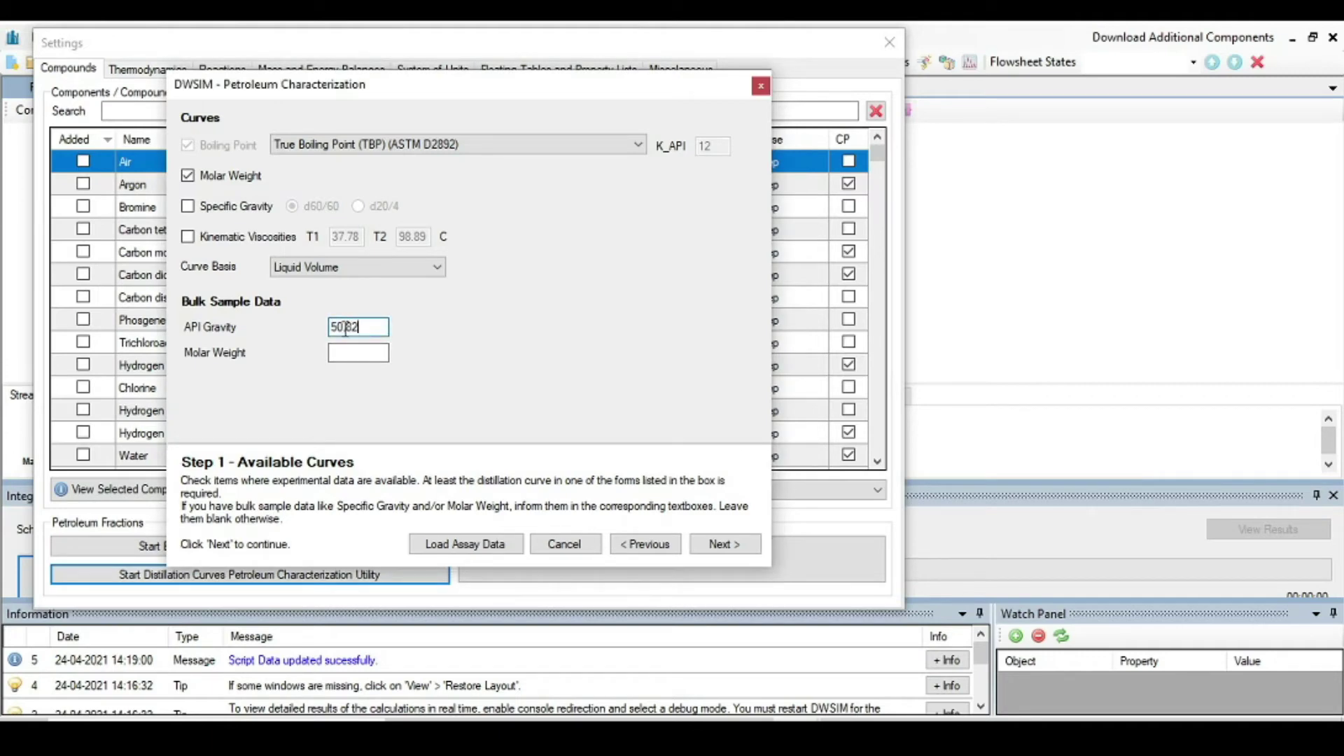
{"action": "key", "text": "Tab"}
{"action": "type", "text": "3"}
{"action": "left_click", "coordinate": [715, 545]}
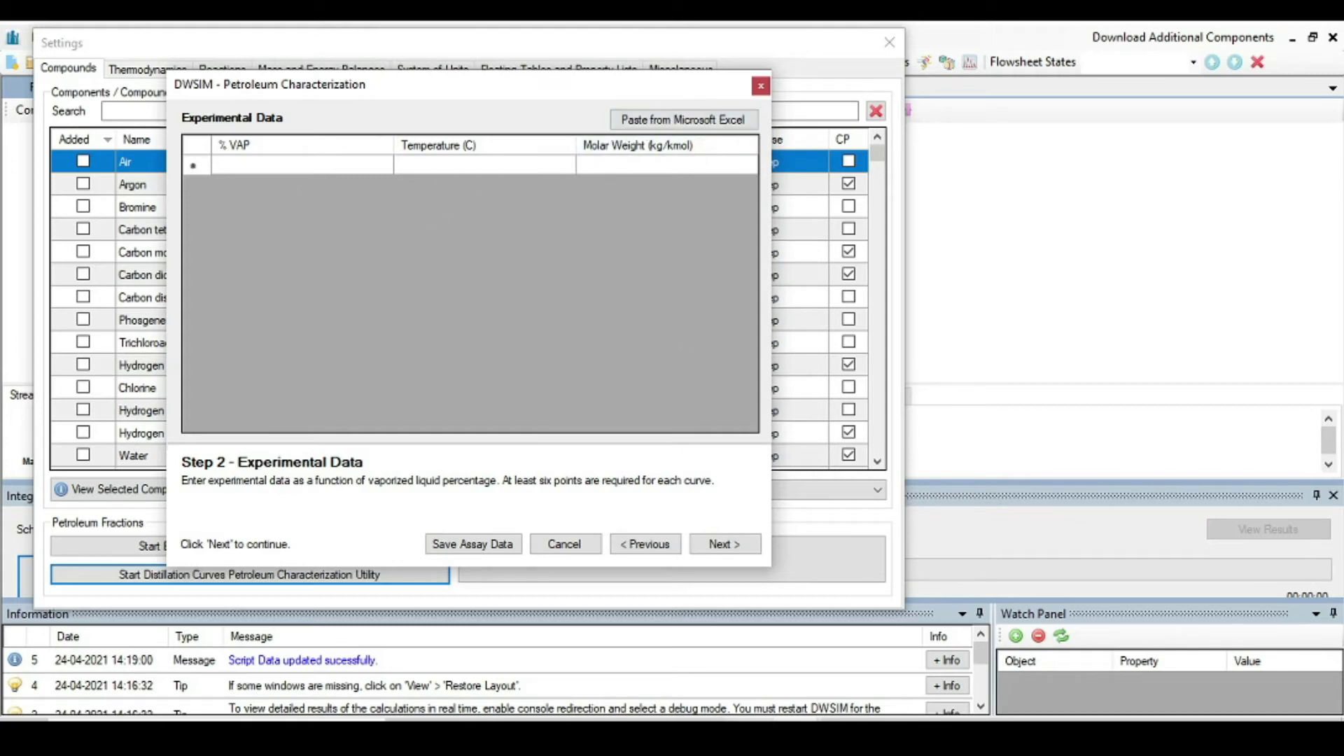
- Bring up the Excel petroleum Assay sheet holding the TBP data
{"action": "left_click", "coordinate": [697, 716]}
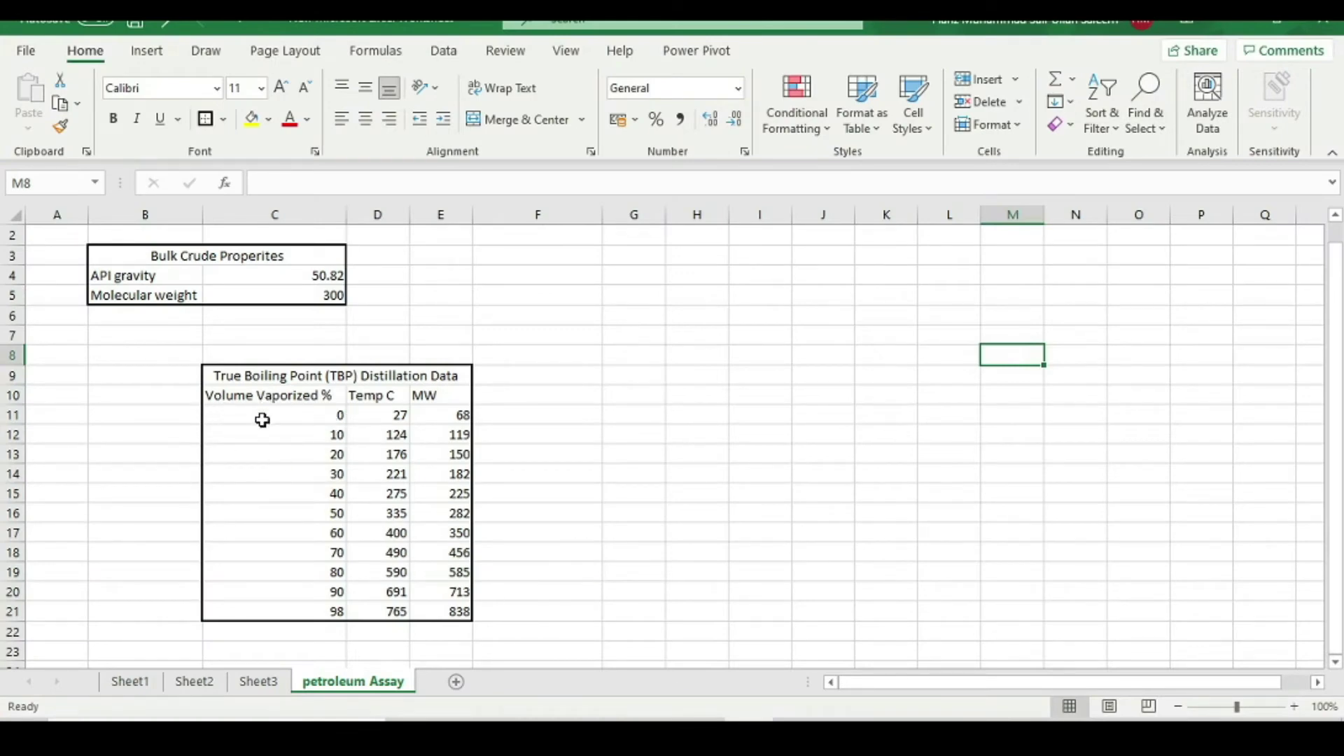
- Copy the TBP data block C11:E21 from Excel and return to DWSIM
{"action": "left_click_drag", "start_coordinate": [255, 420], "coordinate": [445, 607]}
{"action": "right_click", "coordinate": [357, 494]}
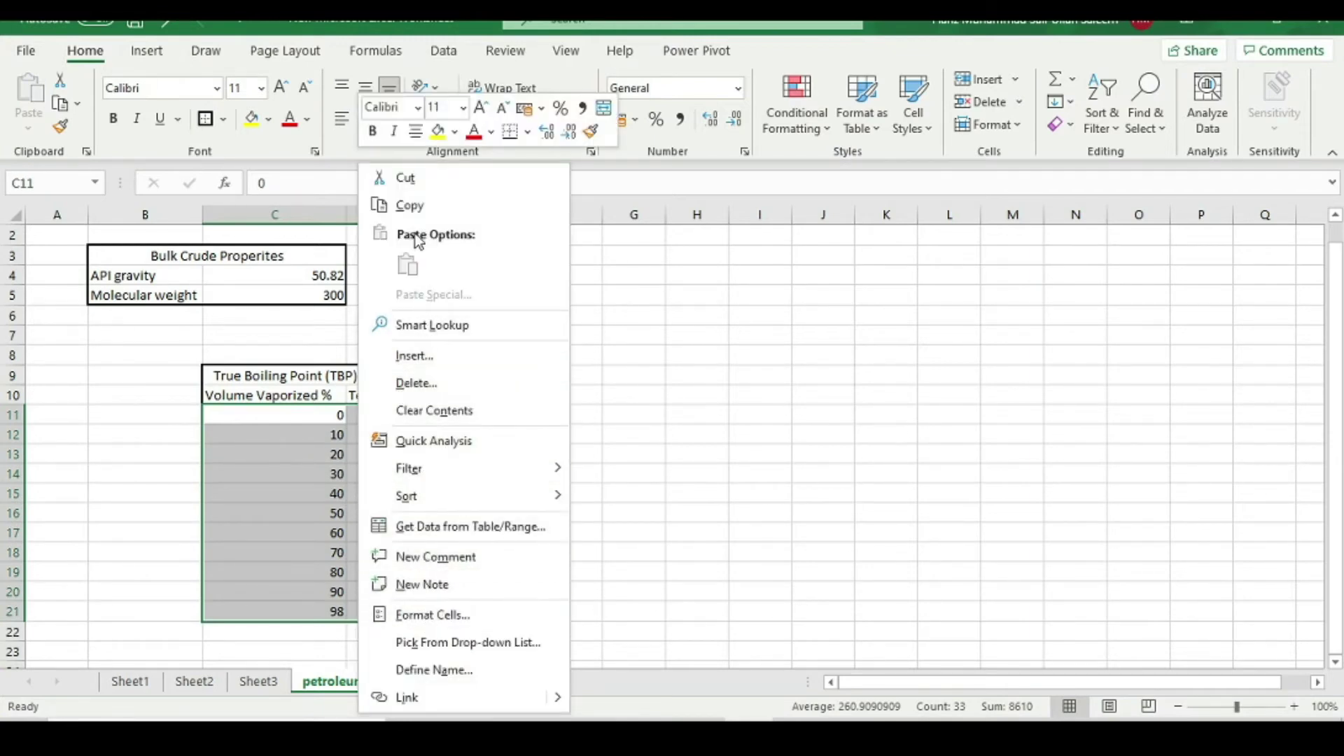
{"action": "left_click", "coordinate": [412, 206]}
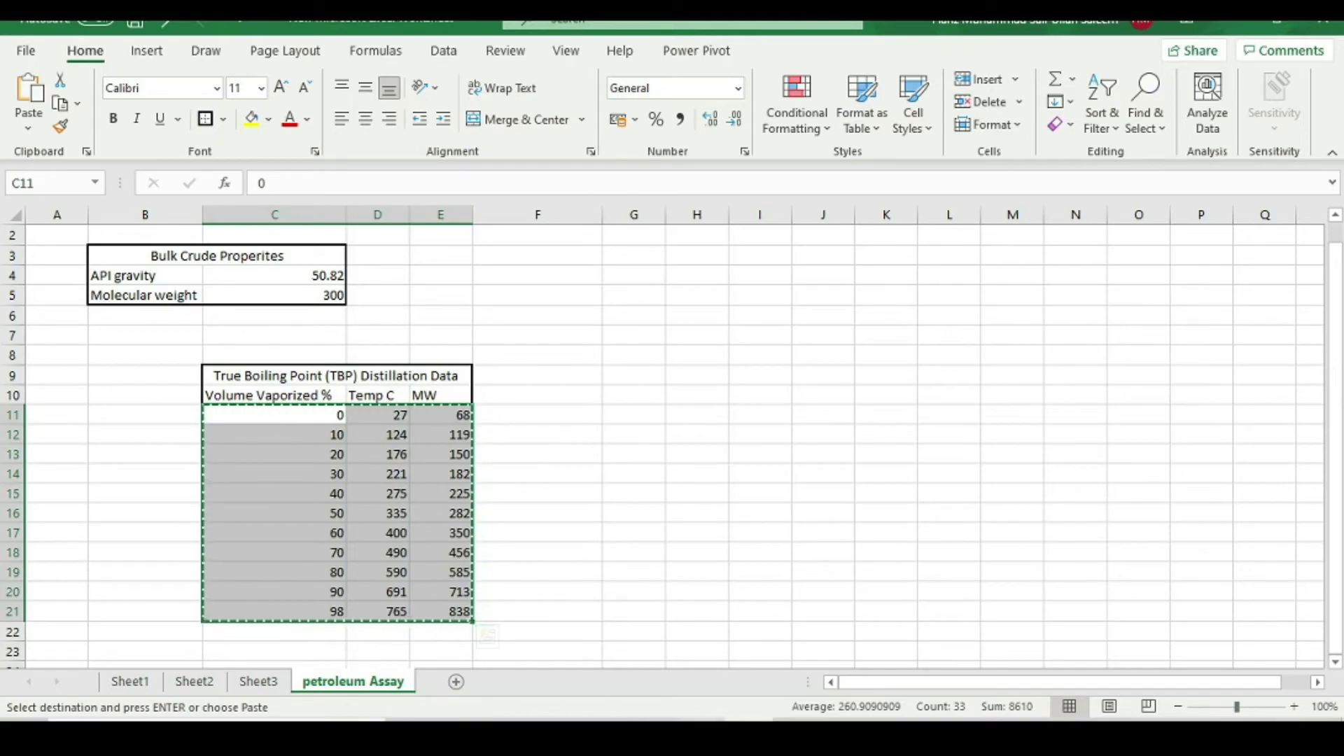
{"action": "left_click", "coordinate": [681, 661]}
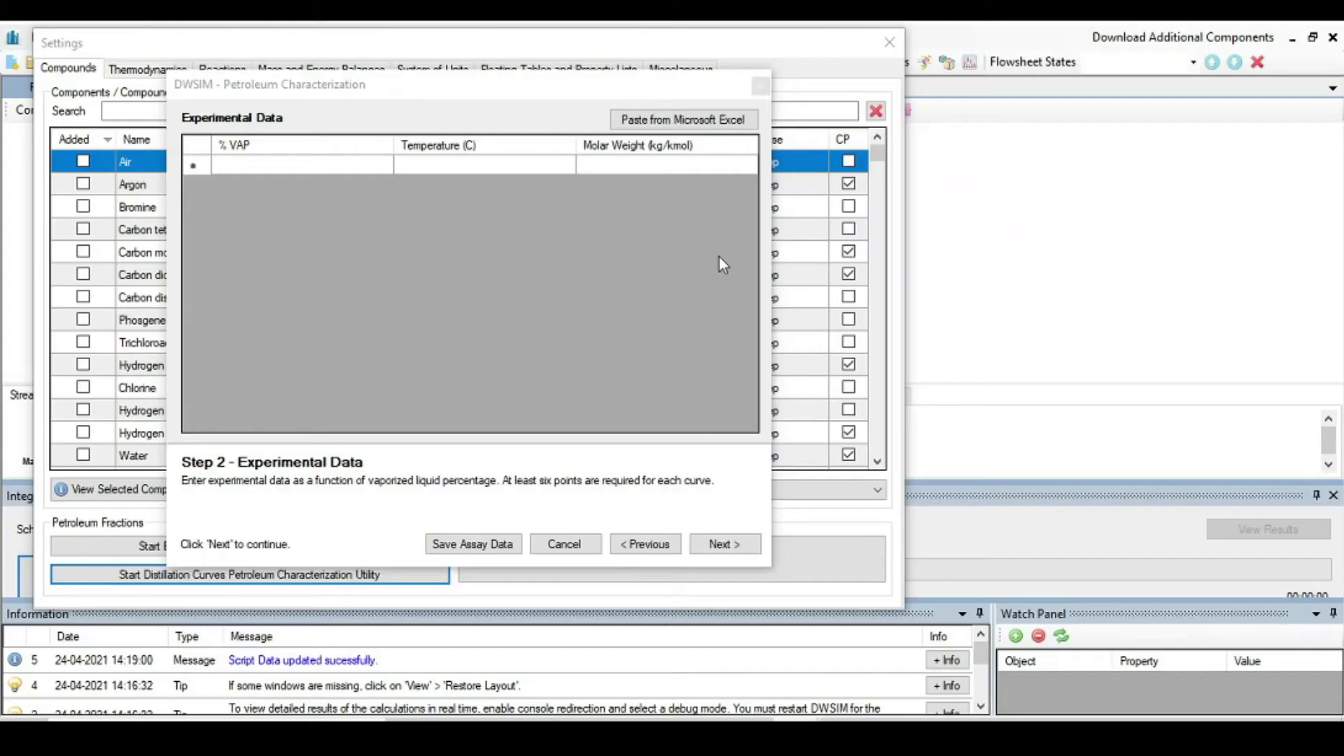
- Paste the 11 TBP rows from Excel and advance to the data plot
{"action": "left_click", "coordinate": [675, 123]}
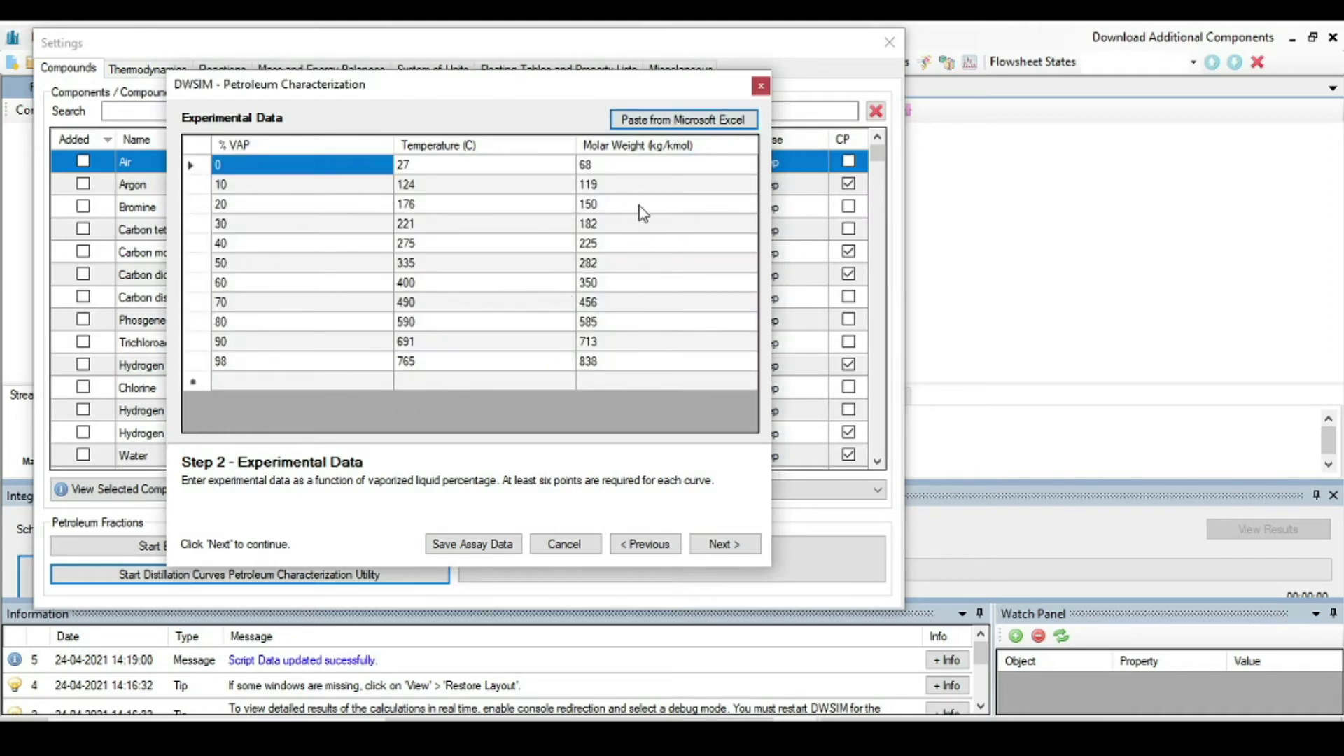
{"action": "left_click", "coordinate": [722, 545]}
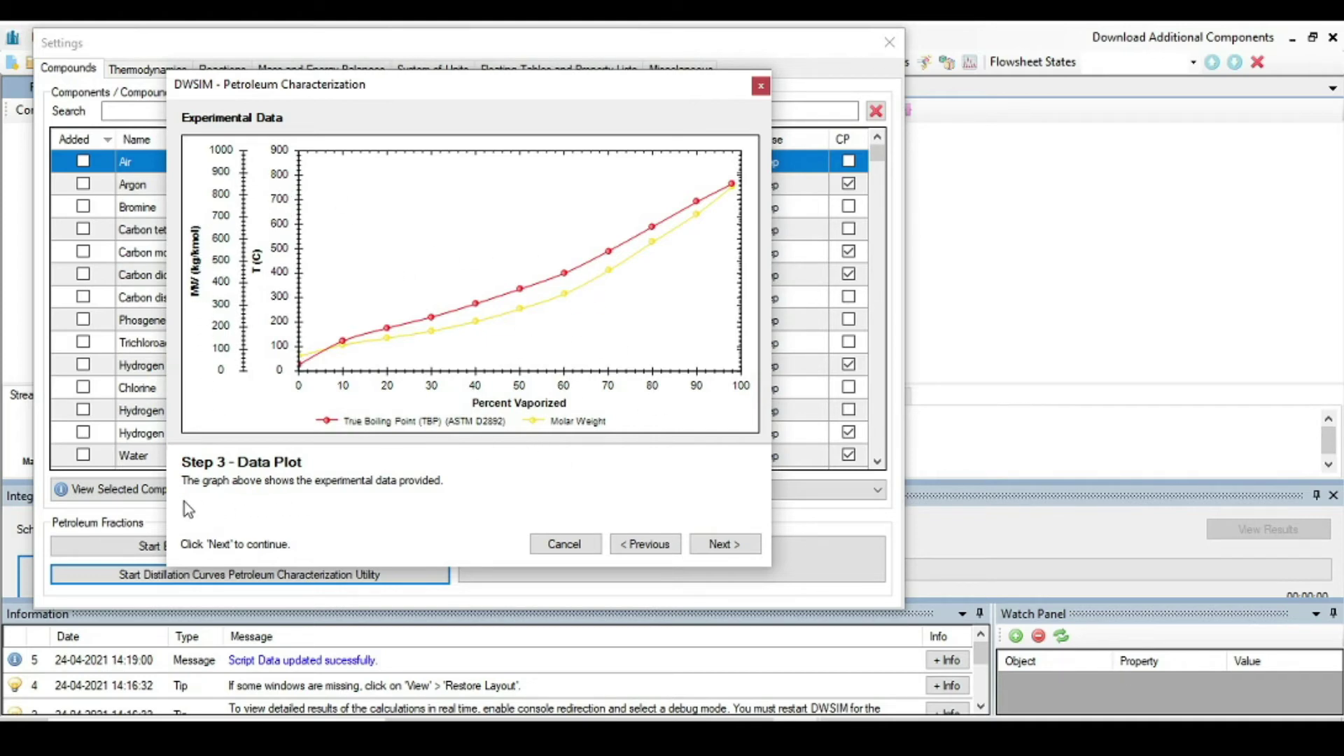
- Keep seven pseudocomponents and generate the cuts along the TBP curve
{"action": "left_click", "coordinate": [725, 545]}
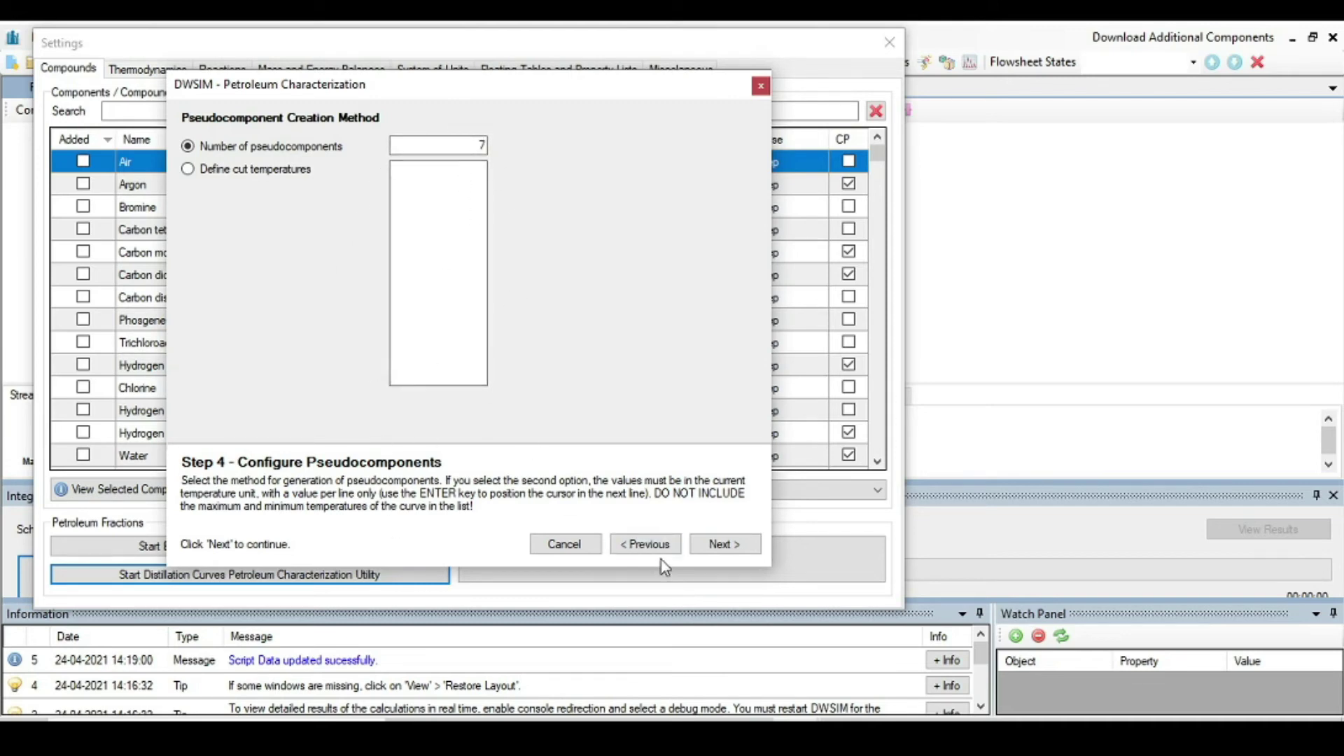
{"action": "left_click", "coordinate": [726, 546]}
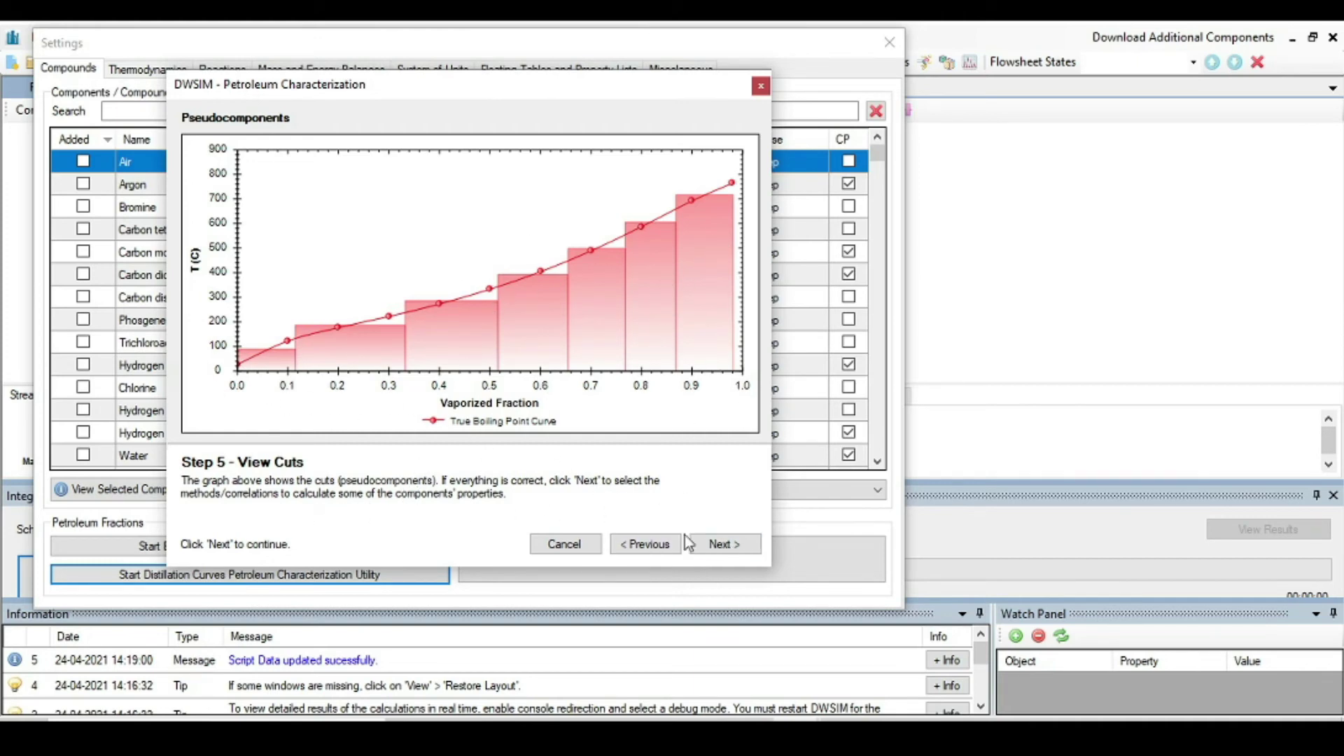
- Advance to the Methods and Correlations step, with Riazi-Daubert (1985) for critical properties
{"action": "left_click", "coordinate": [724, 547]}
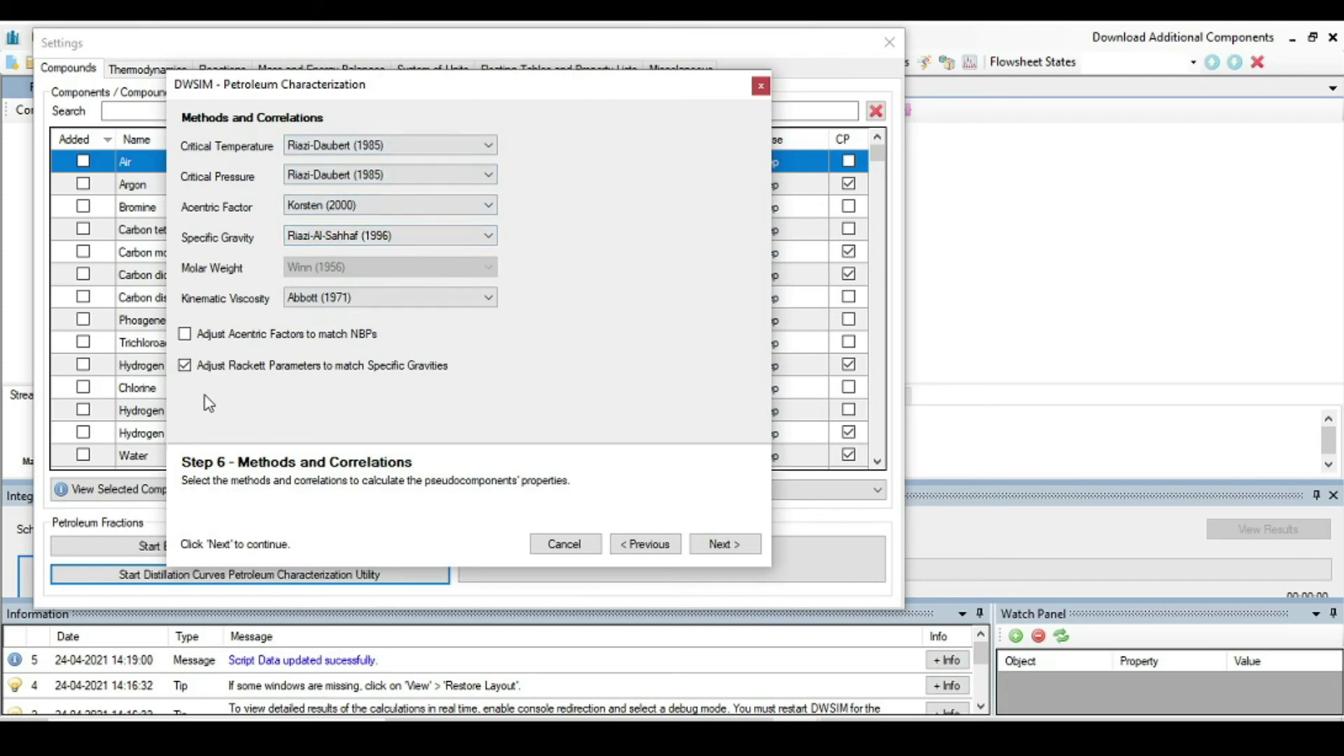
- Enable adjusting the acentric factors to match the pseudocomponent NBPs
{"action": "left_click", "coordinate": [190, 333]}
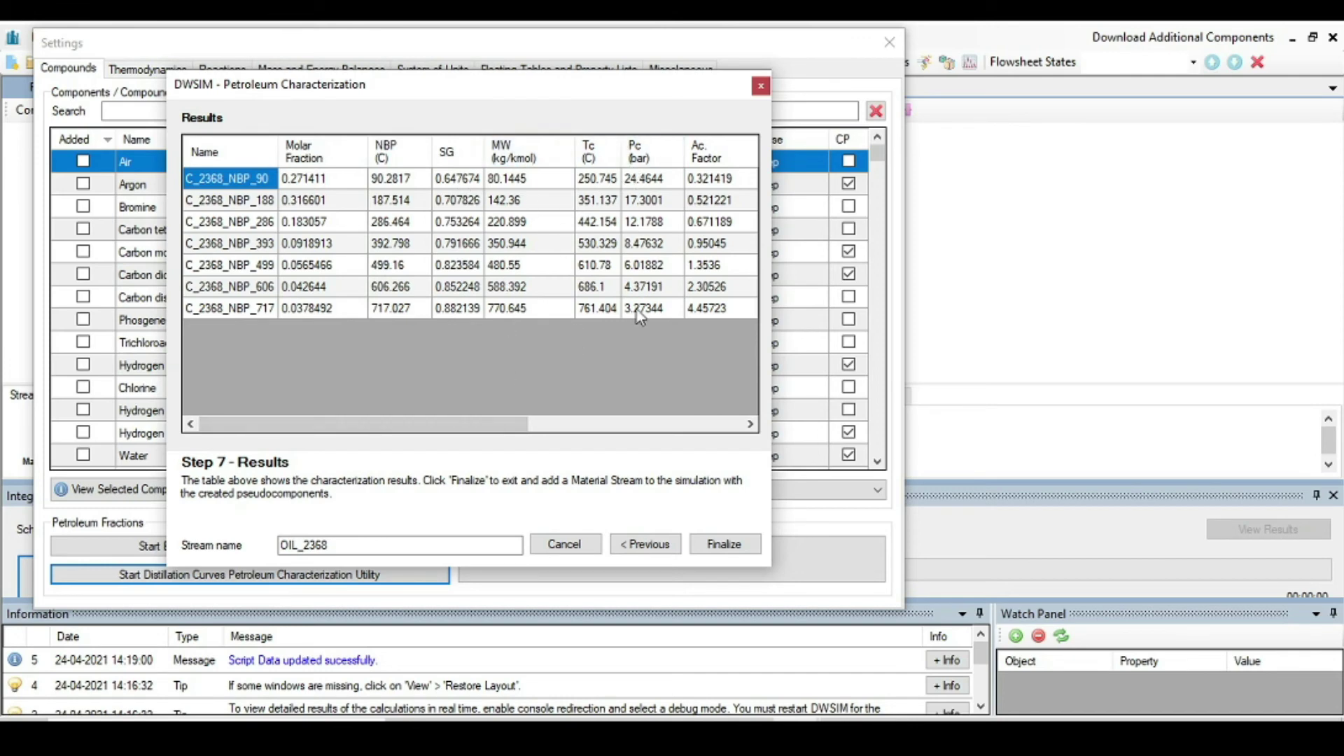
- Review the OIL_2368 pseudocomponent results table and run the characterization quality check
{"action": "left_click_drag", "start_coordinate": [518, 430], "coordinate": [451, 439]}
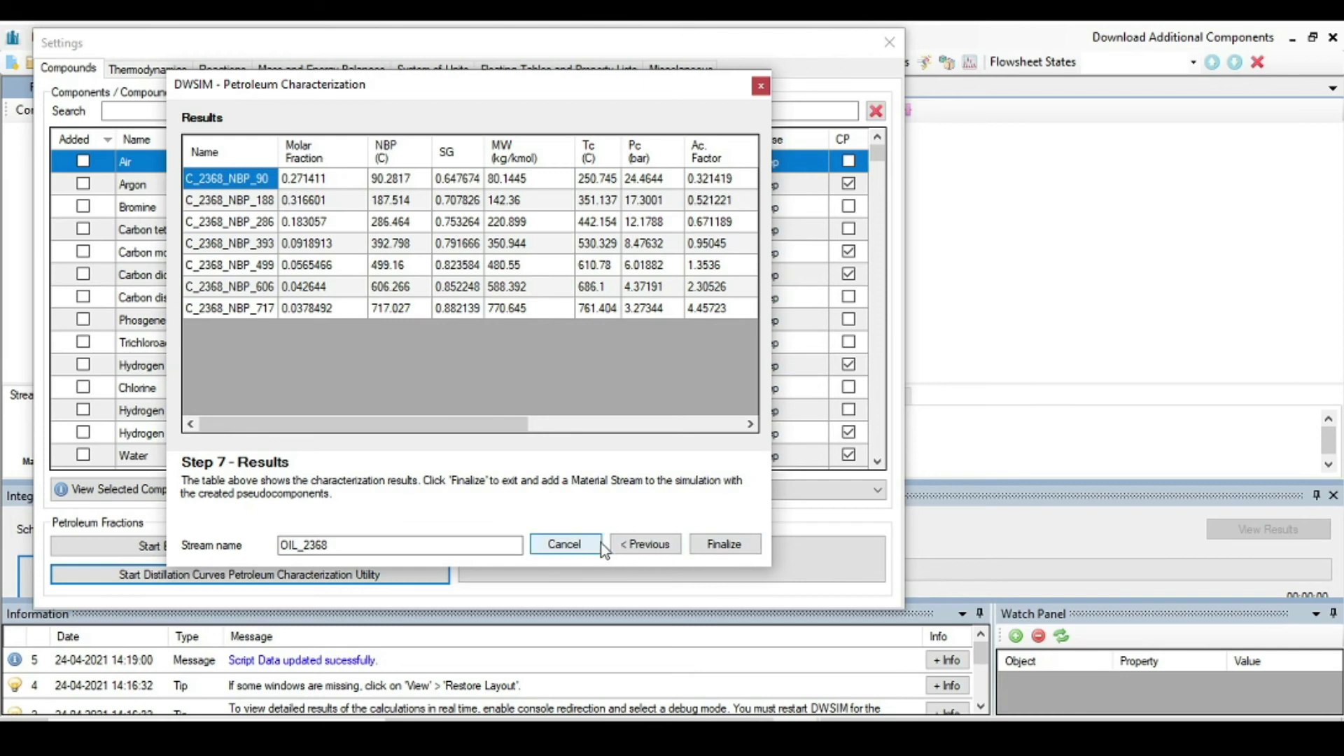
{"action": "left_click", "coordinate": [714, 548]}
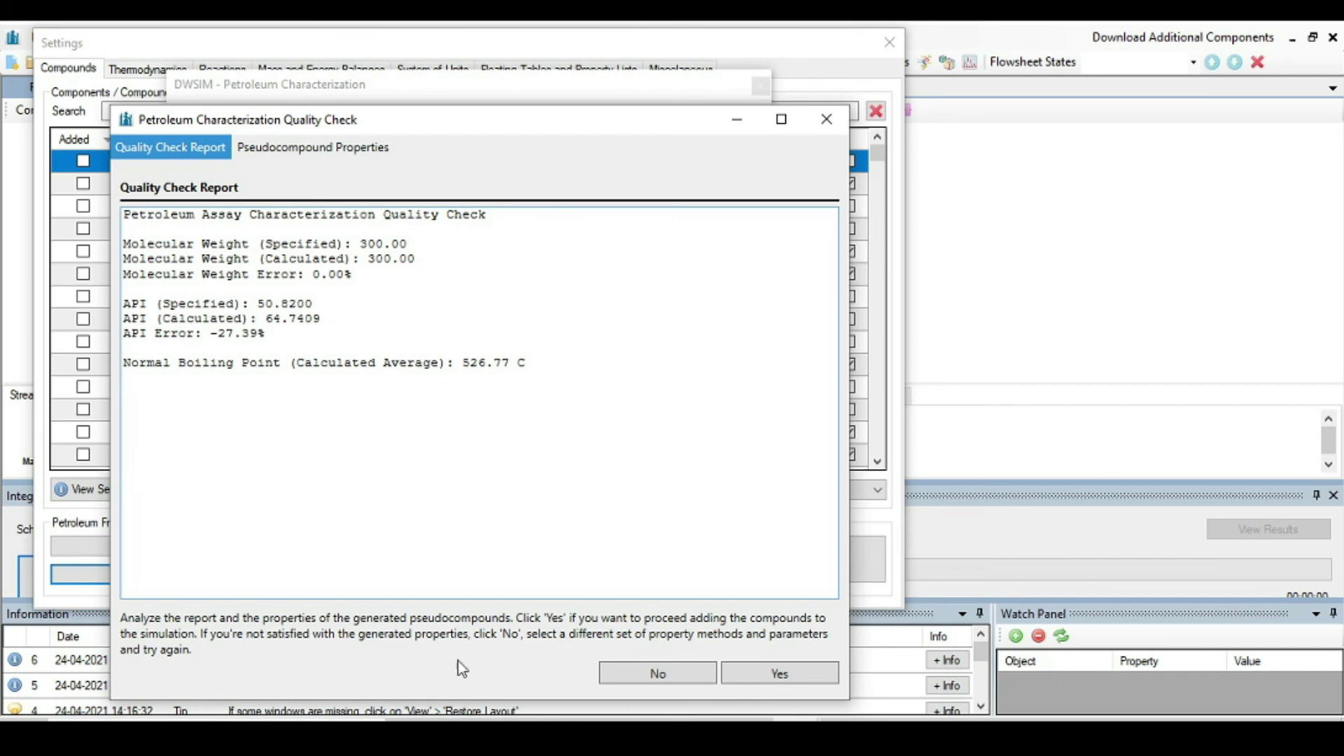
- Accept the seven pseudocomponents into the simulation as the OIL_2368 stream
{"action": "left_click", "coordinate": [770, 676]}
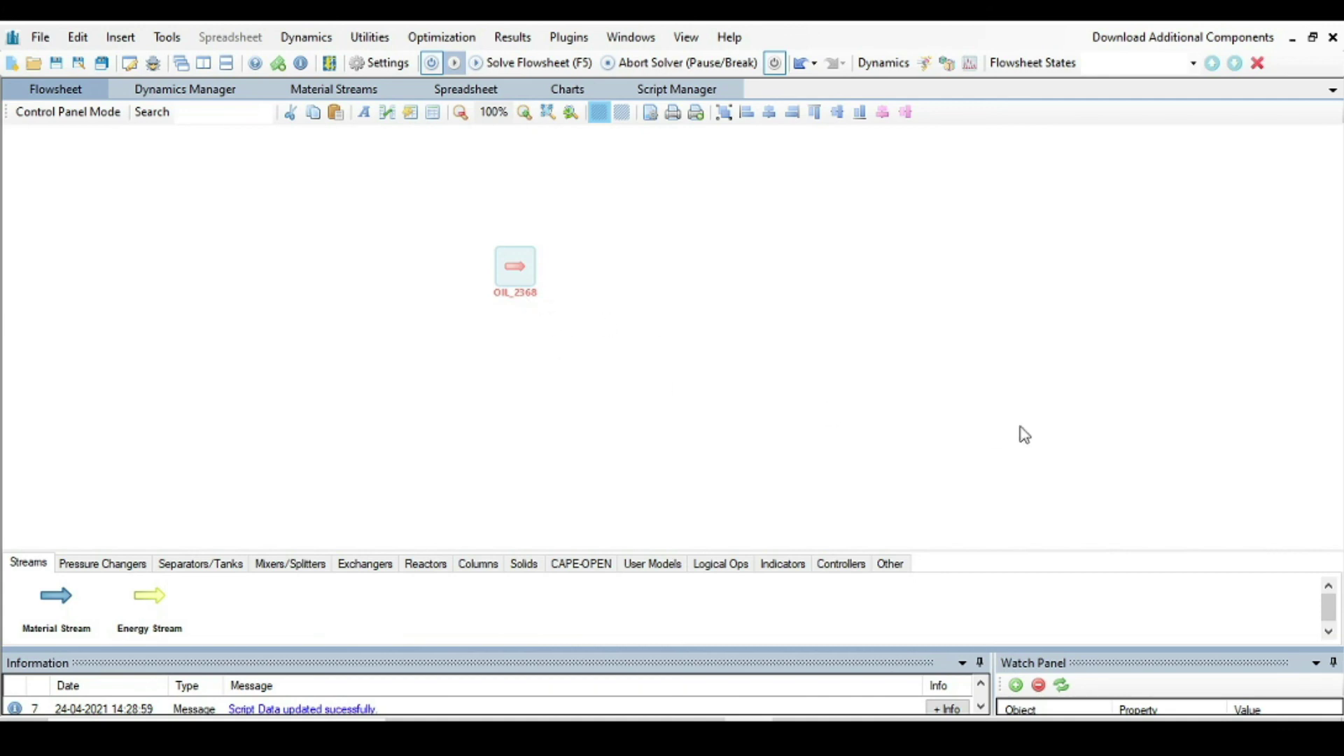
- Check OIL_2368's seven pseudocomponent mole fractions, then move the stream to the upper left
{"action": "left_click", "coordinate": [518, 272]}
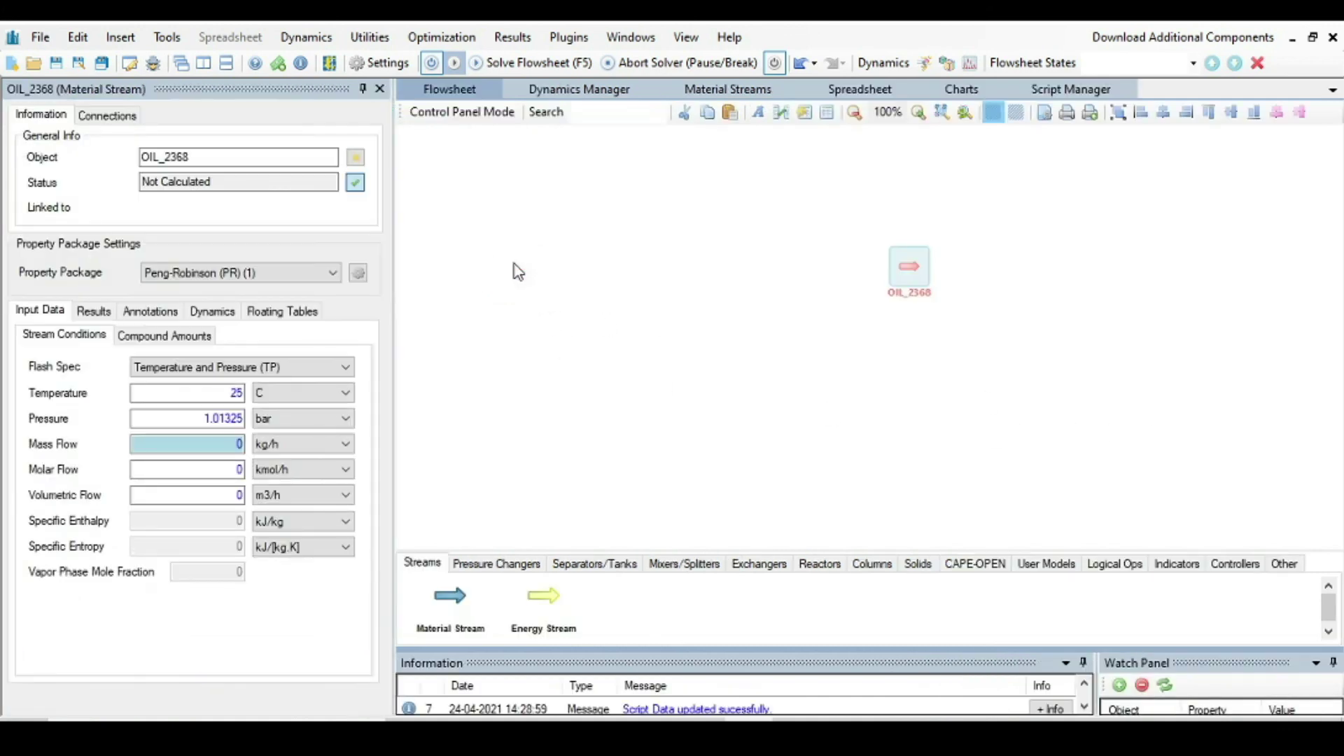
{"action": "left_click", "coordinate": [169, 338]}
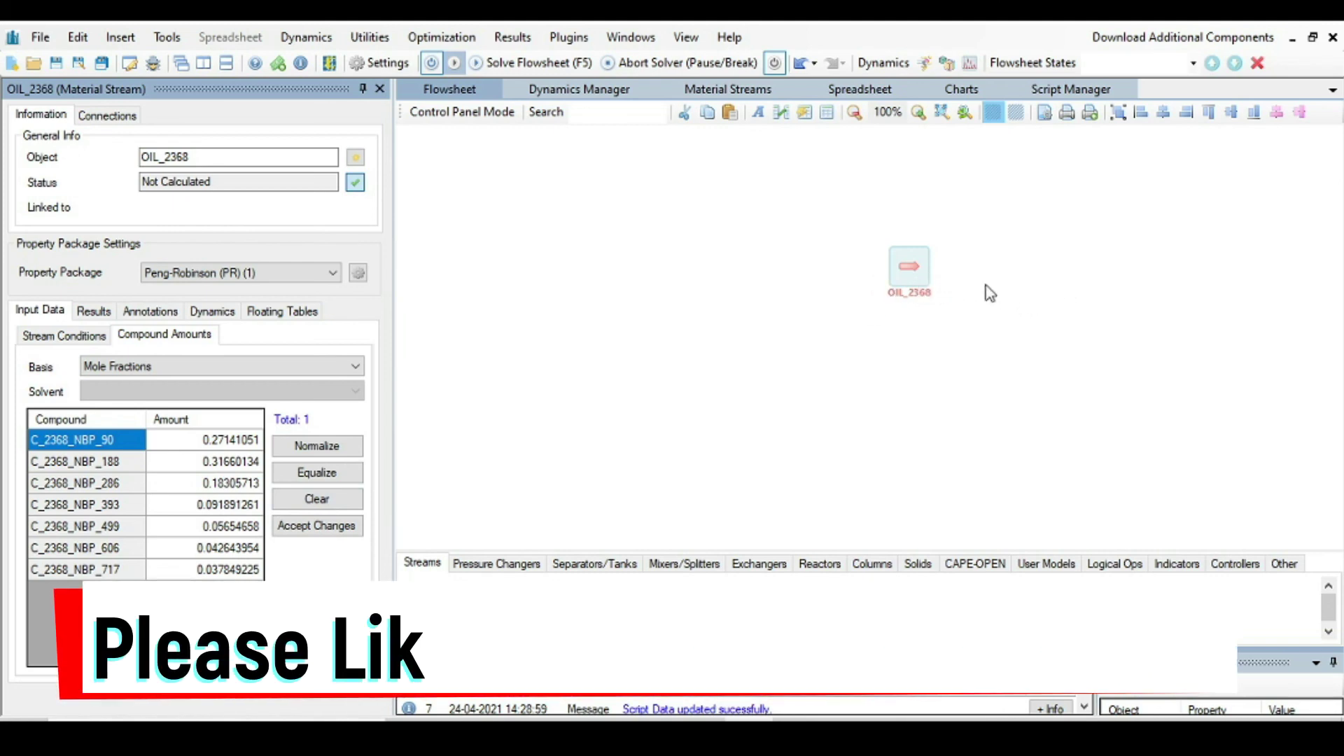
{"action": "left_click_drag", "start_coordinate": [907, 267], "coordinate": [586, 258]}
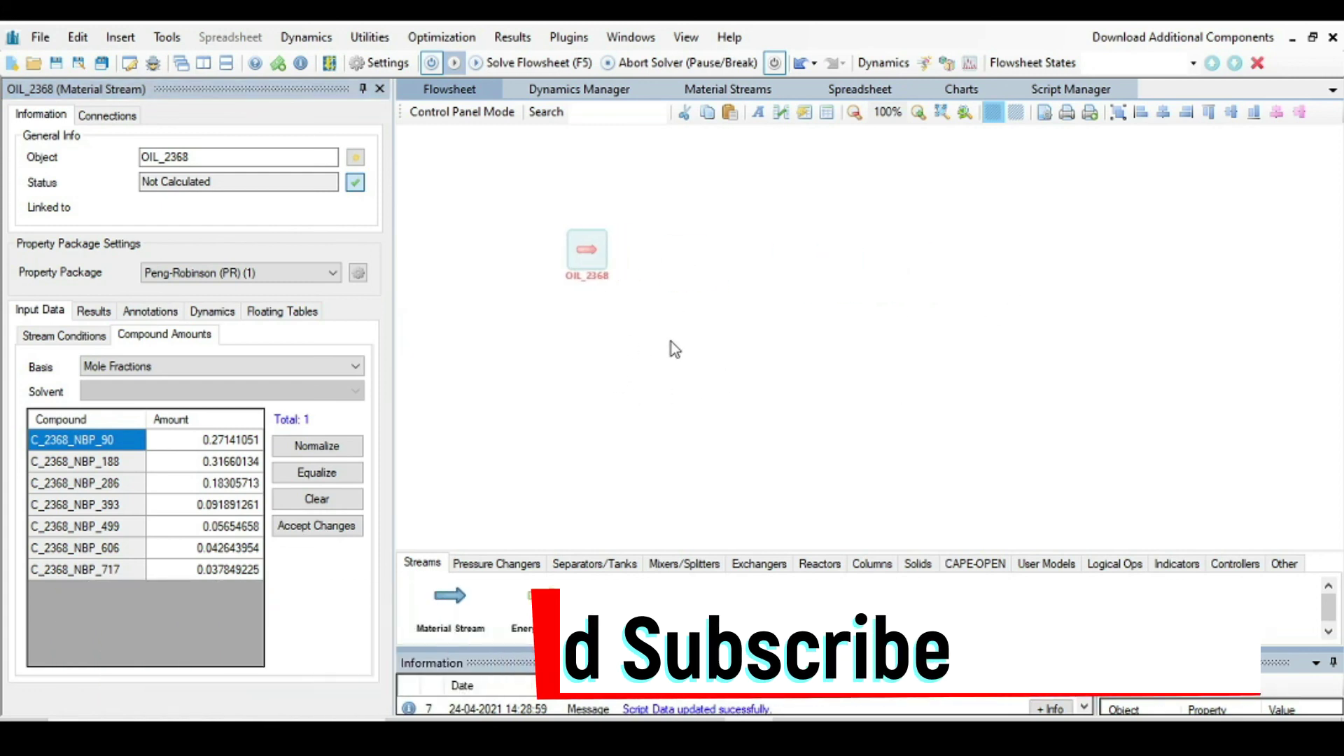